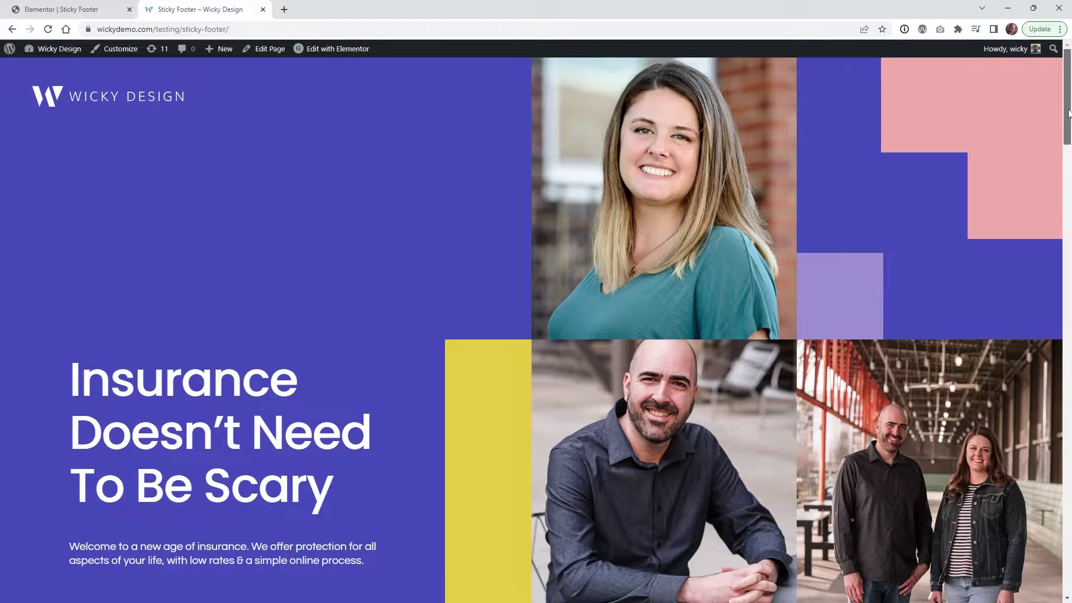
Step: Scroll down the live insurance landing page through its upper sections
{"action": "scroll", "coordinate": [1062, 144], "scroll_direction": "down", "scroll_amount": 3}
{"action": "scroll", "coordinate": [1062, 143], "scroll_direction": "down", "scroll_amount": 10}
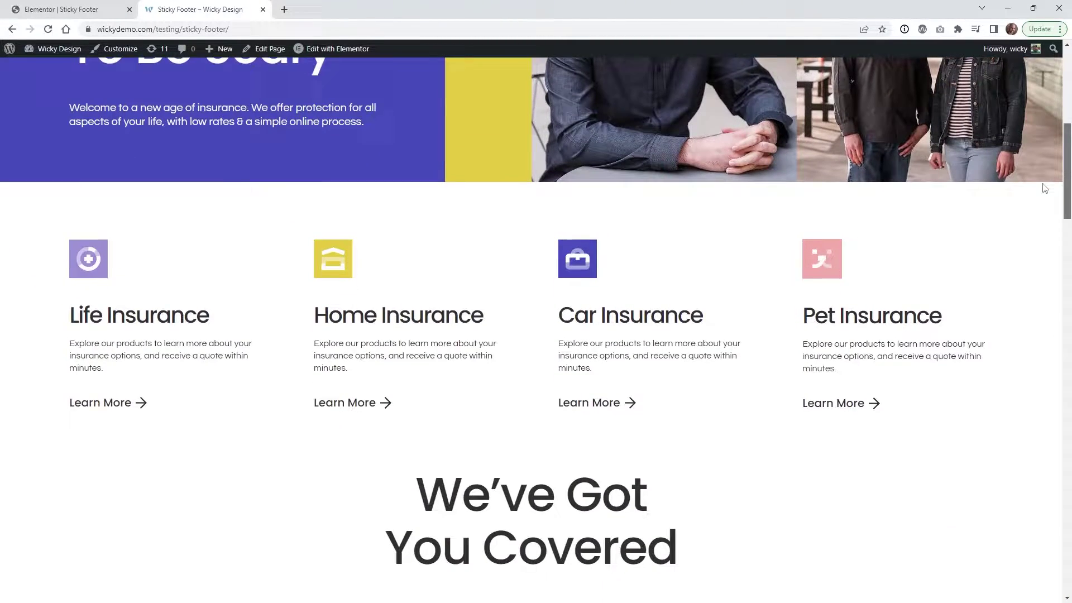
{"action": "scroll", "coordinate": [1046, 237], "scroll_direction": "down", "scroll_amount": 5}
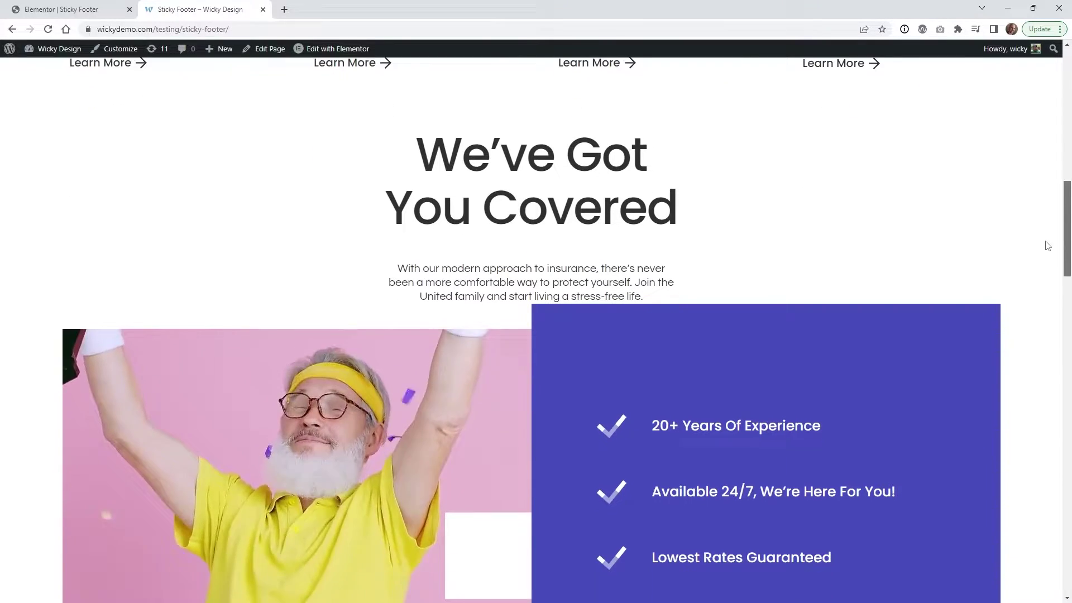
{"action": "scroll", "coordinate": [1051, 282], "scroll_direction": "down", "scroll_amount": 5}
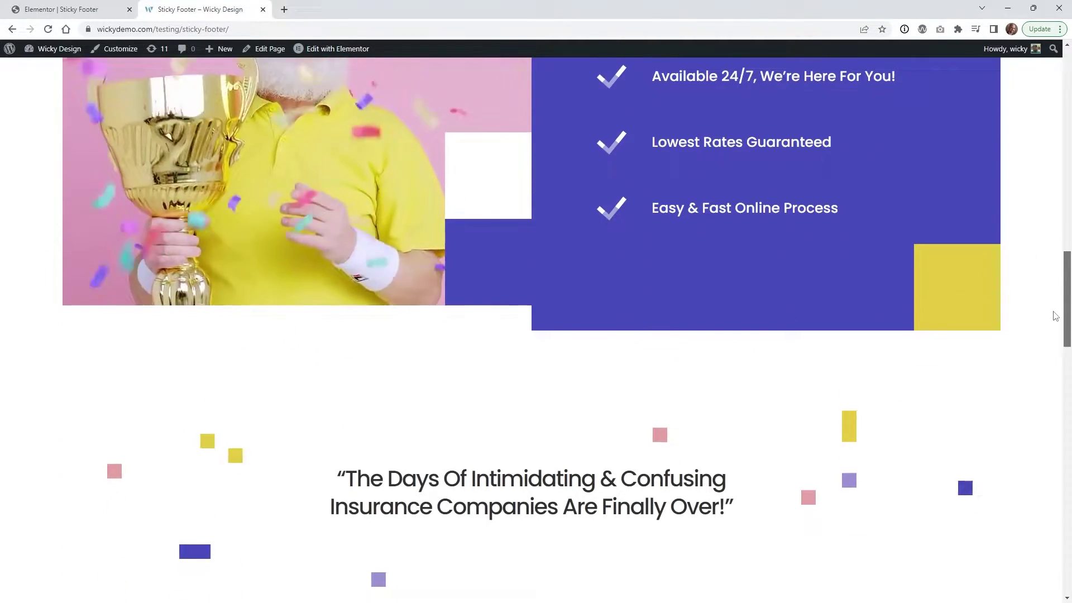
{"action": "scroll", "coordinate": [1057, 346], "scroll_direction": "down", "scroll_amount": 2}
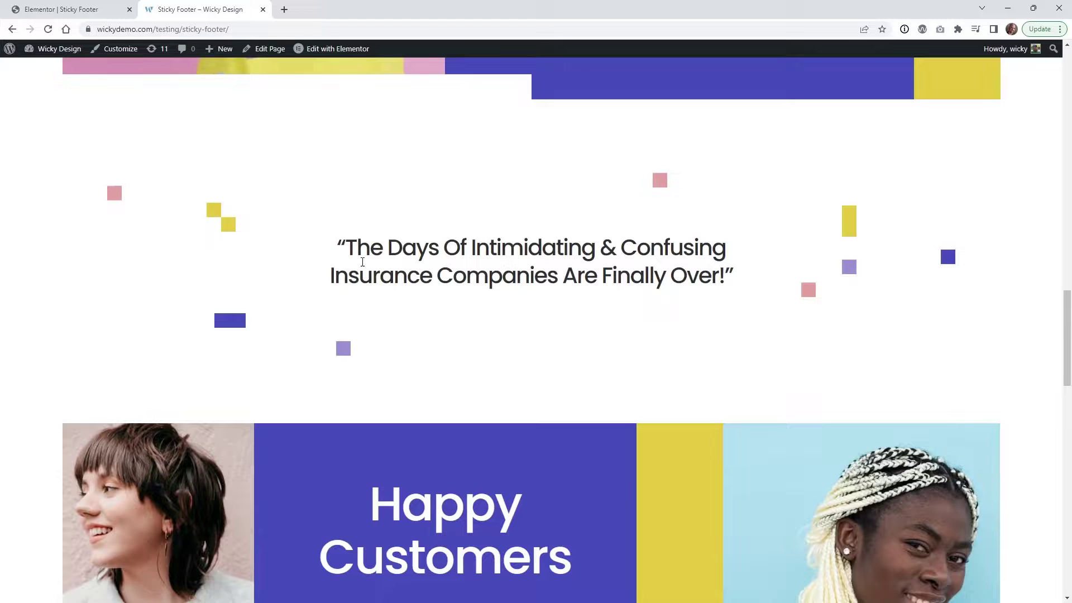
{"action": "right_click", "coordinate": [424, 328]}
{"action": "left_click", "coordinate": [496, 246]}
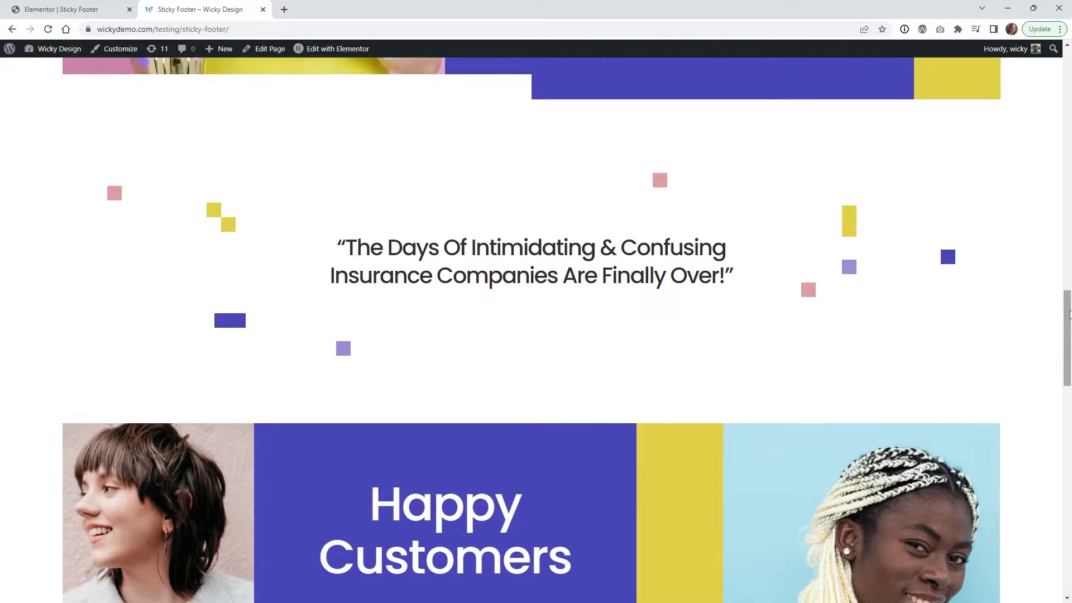
Step: Scroll to the 'Want To Talk With Us?' contact form and review it
{"action": "left_click_drag", "start_coordinate": [1070, 314], "coordinate": [1048, 450]}
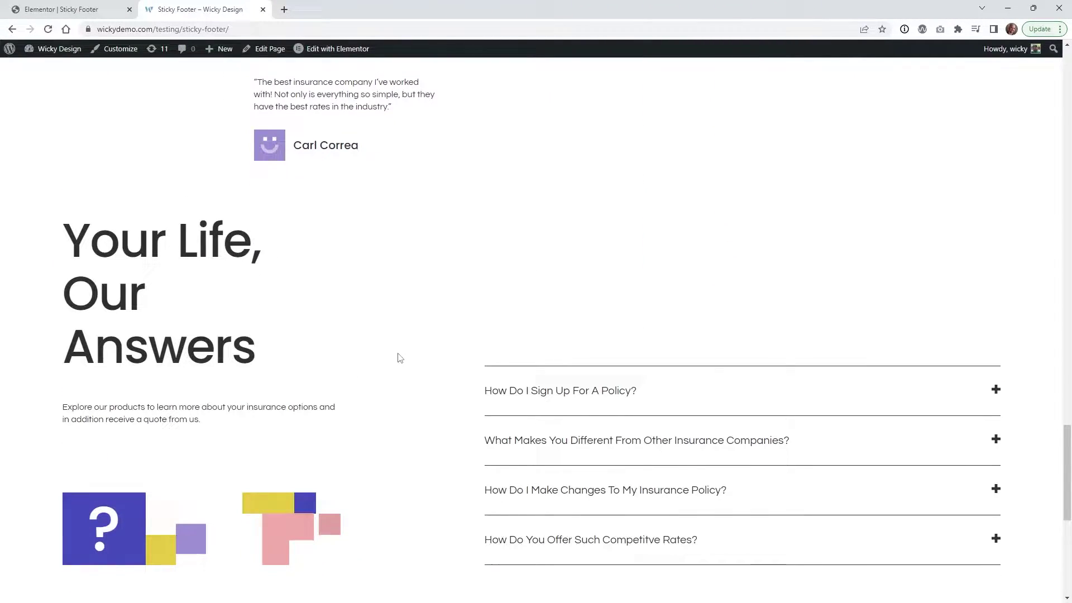
{"action": "scroll", "coordinate": [400, 358], "scroll_direction": "down", "scroll_amount": 3}
{"action": "scroll", "coordinate": [411, 476], "scroll_direction": "down", "scroll_amount": 5}
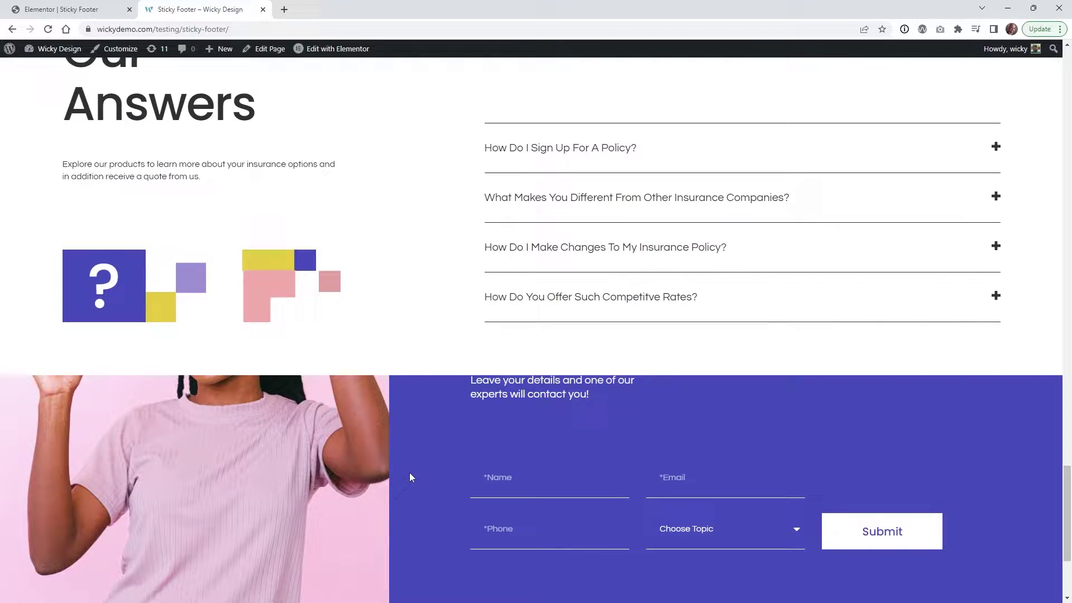
{"action": "scroll", "coordinate": [411, 477], "scroll_direction": "up", "scroll_amount": 2}
{"action": "scroll", "coordinate": [410, 474], "scroll_direction": "up", "scroll_amount": 6}
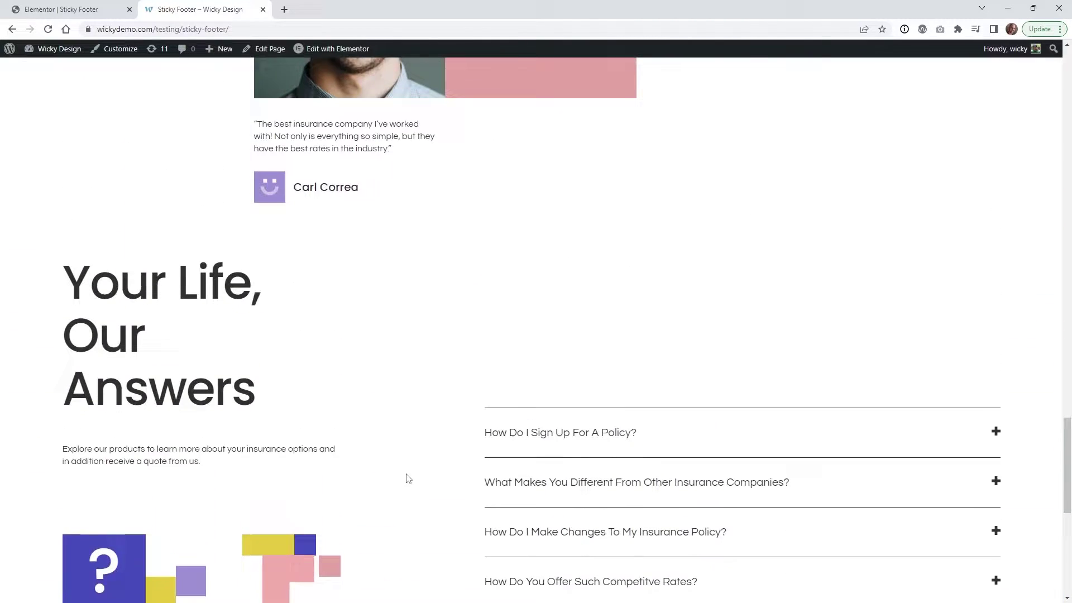
{"action": "scroll", "coordinate": [407, 476], "scroll_direction": "down", "scroll_amount": 8}
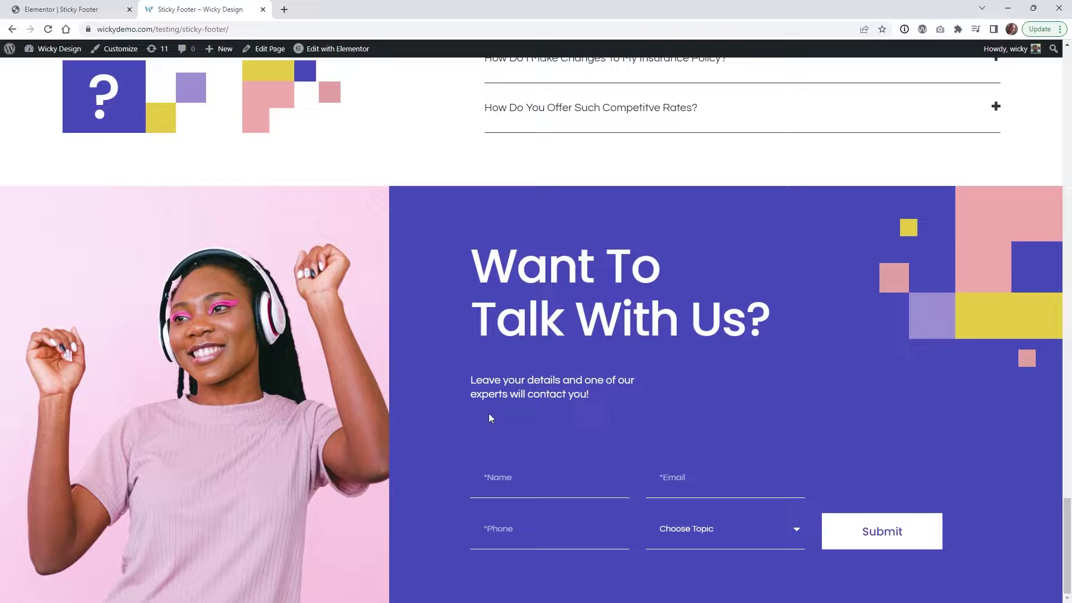
{"action": "scroll", "coordinate": [488, 414], "scroll_direction": "up", "scroll_amount": 6}
{"action": "scroll", "coordinate": [497, 414], "scroll_direction": "down", "scroll_amount": 6}
{"action": "scroll", "coordinate": [524, 443], "scroll_direction": "up", "scroll_amount": 8}
{"action": "scroll", "coordinate": [298, 298], "scroll_direction": "down", "scroll_amount": 8}
Step: In the Elementor editor's template library, scroll down to the Insurance page template
{"action": "key", "text": "ctrl+shift+Tab"}
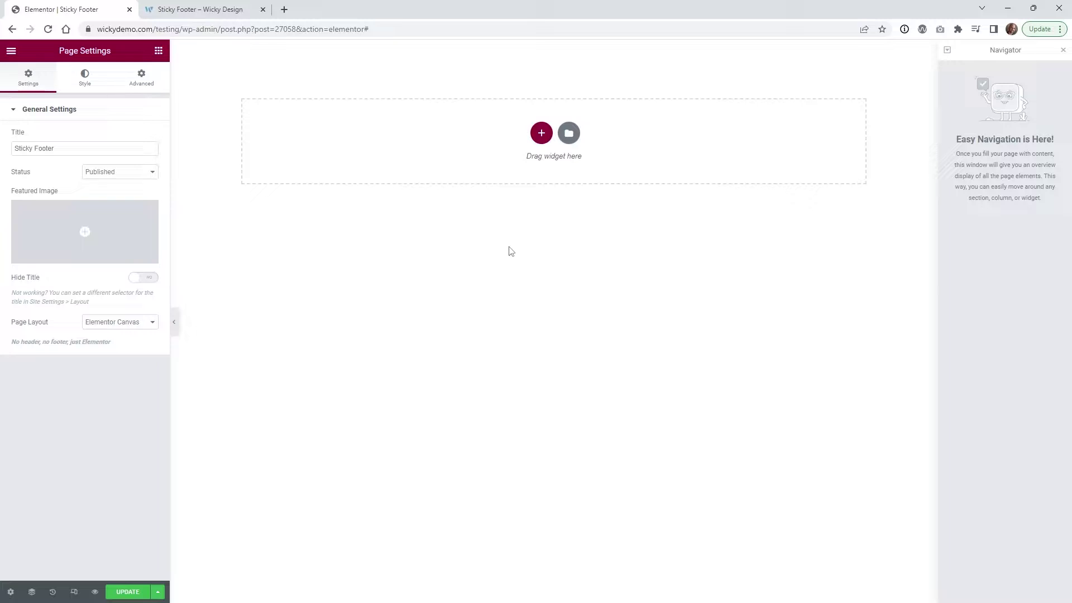
{"action": "left_click", "coordinate": [568, 128]}
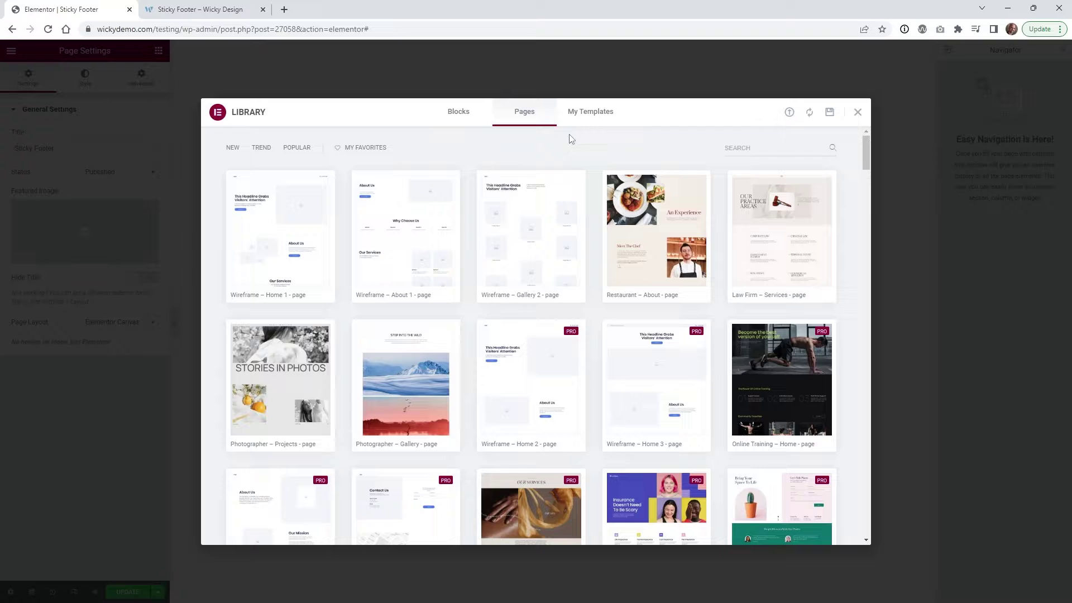
{"action": "scroll", "coordinate": [530, 162], "scroll_direction": "down", "scroll_amount": 2}
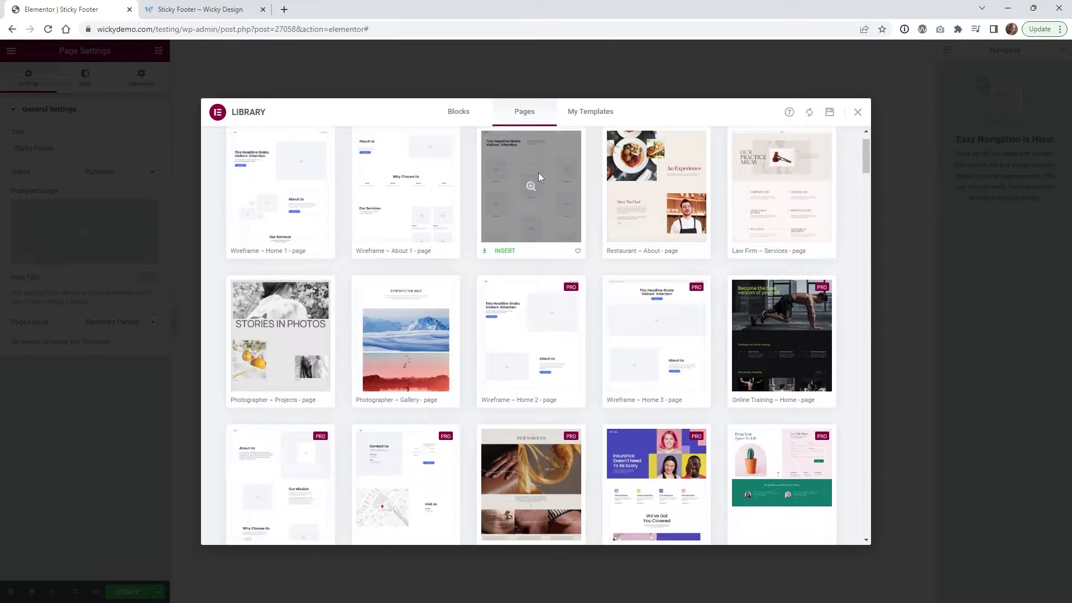
{"action": "scroll", "coordinate": [539, 173], "scroll_direction": "down", "scroll_amount": 3}
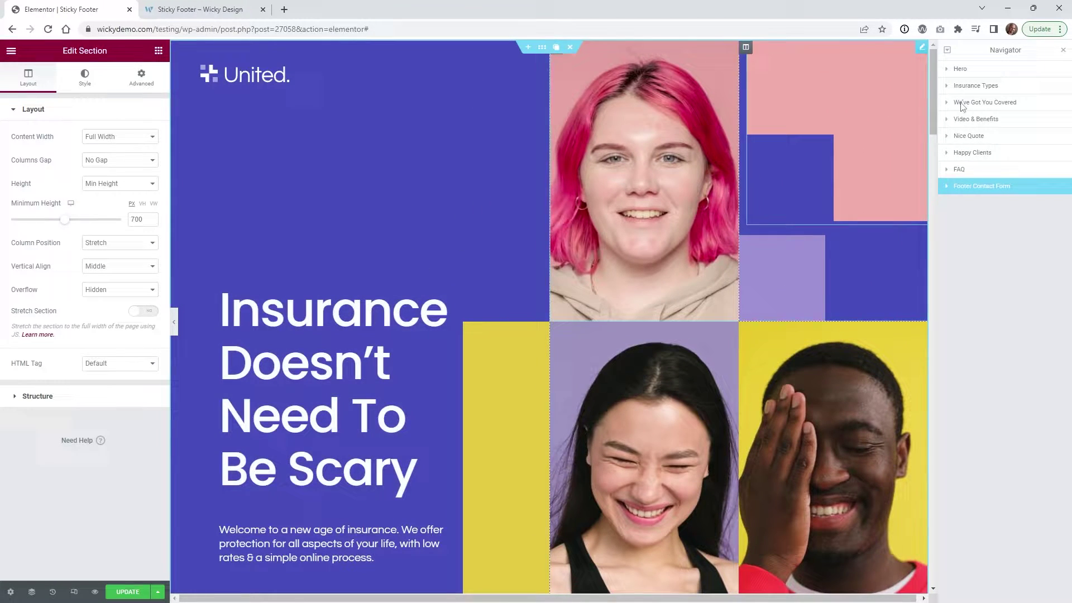
{"action": "scroll", "coordinate": [932, 93], "scroll_direction": "down", "scroll_amount": 2}
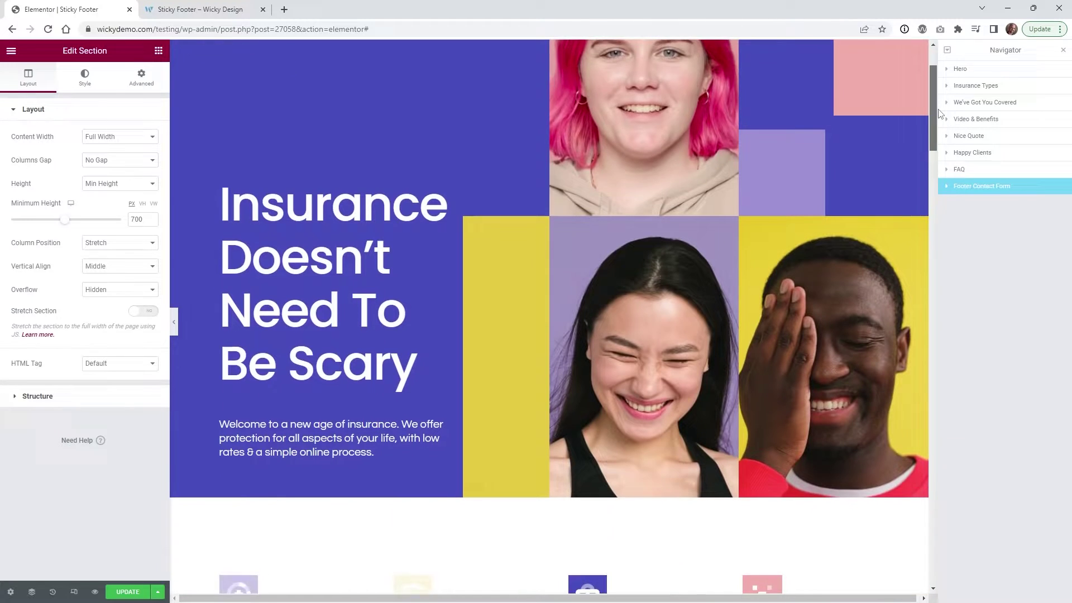
{"action": "left_click_drag", "start_coordinate": [940, 114], "coordinate": [939, 357]}
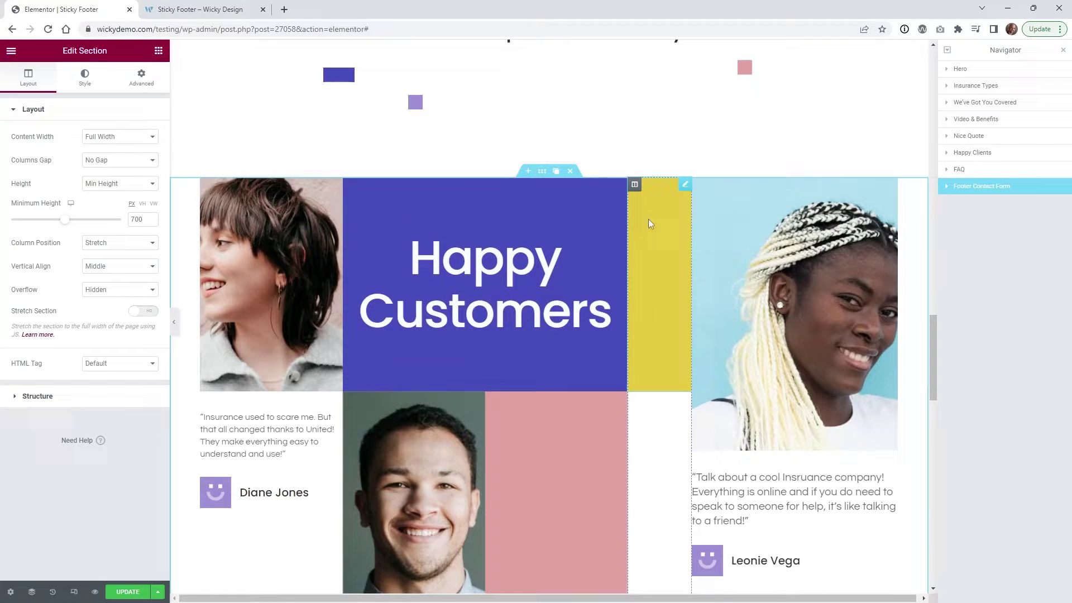
{"action": "scroll", "coordinate": [659, 229], "scroll_direction": "down", "scroll_amount": 8}
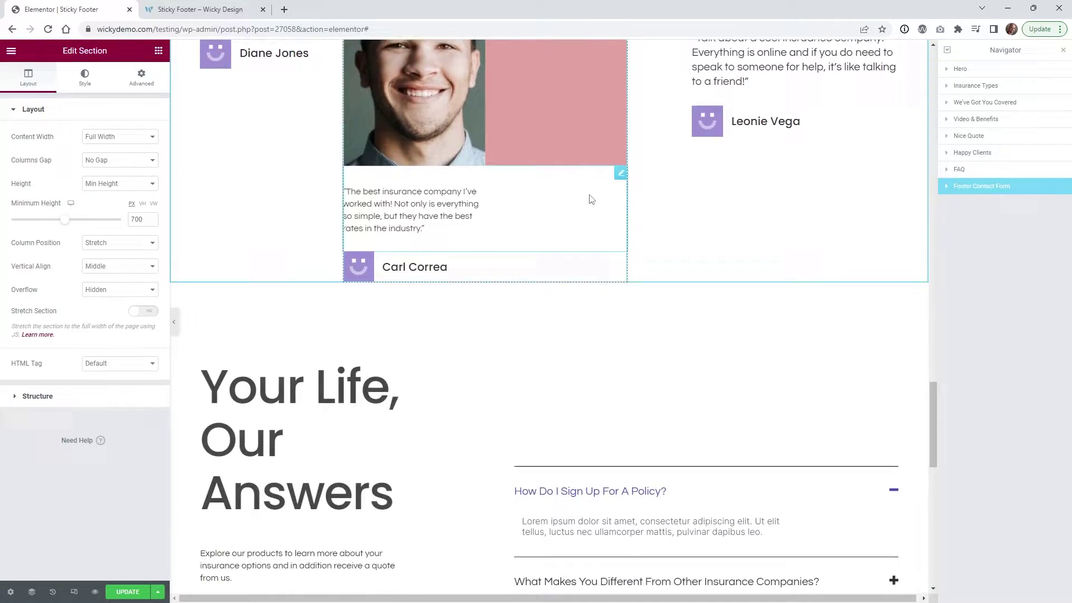
{"action": "scroll", "coordinate": [592, 199], "scroll_direction": "down", "scroll_amount": 14}
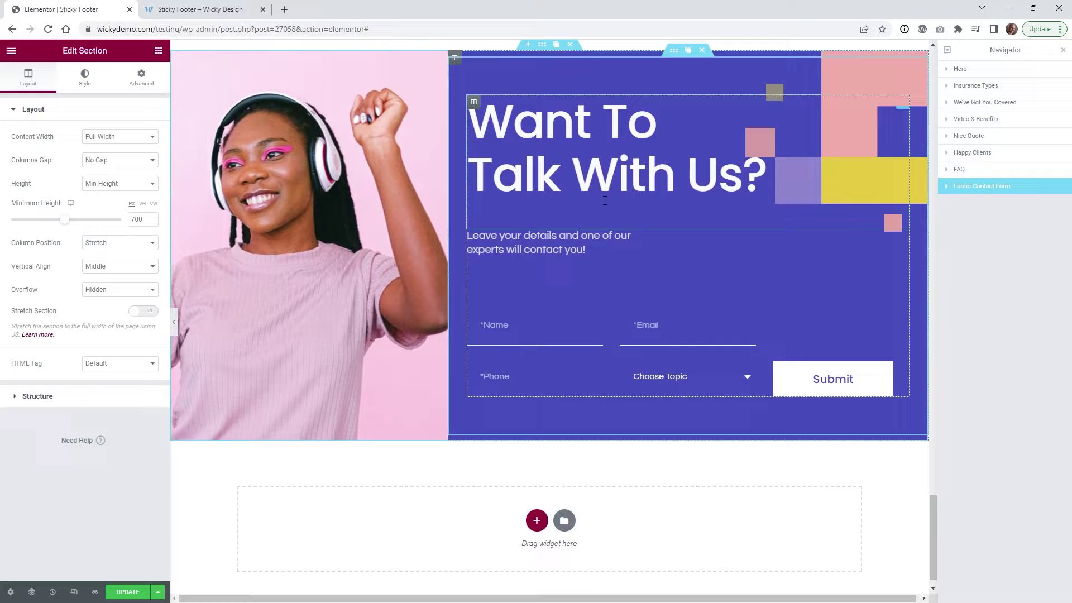
{"action": "scroll", "coordinate": [605, 200], "scroll_direction": "up", "scroll_amount": 3}
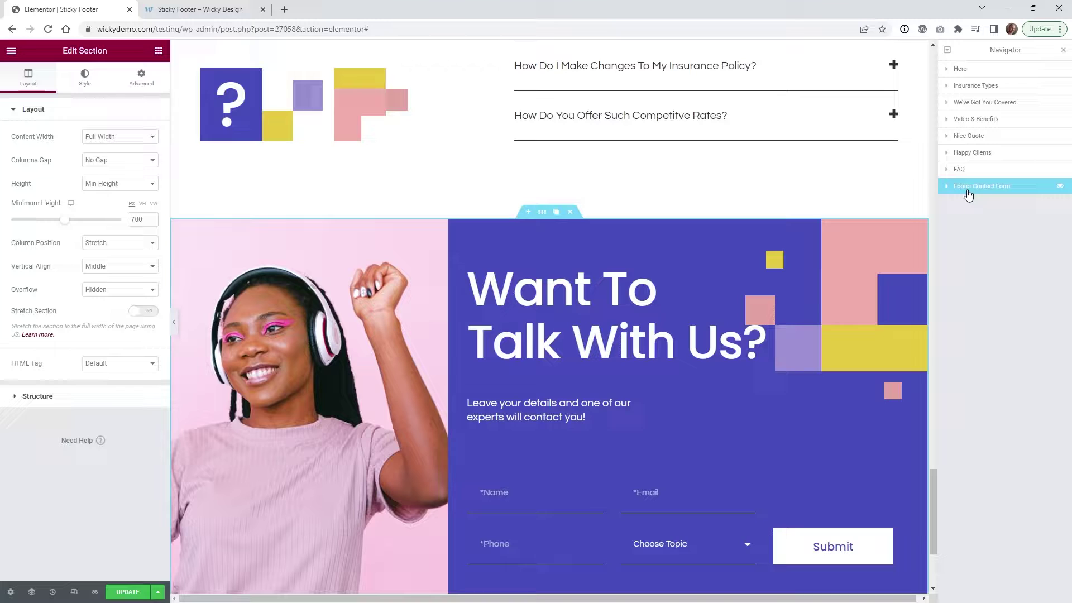
Step: Set Footer Contact Form's Motion Effects Sticky option to Bottom, then scroll to check it stays pinned
{"action": "left_click", "coordinate": [134, 84]}
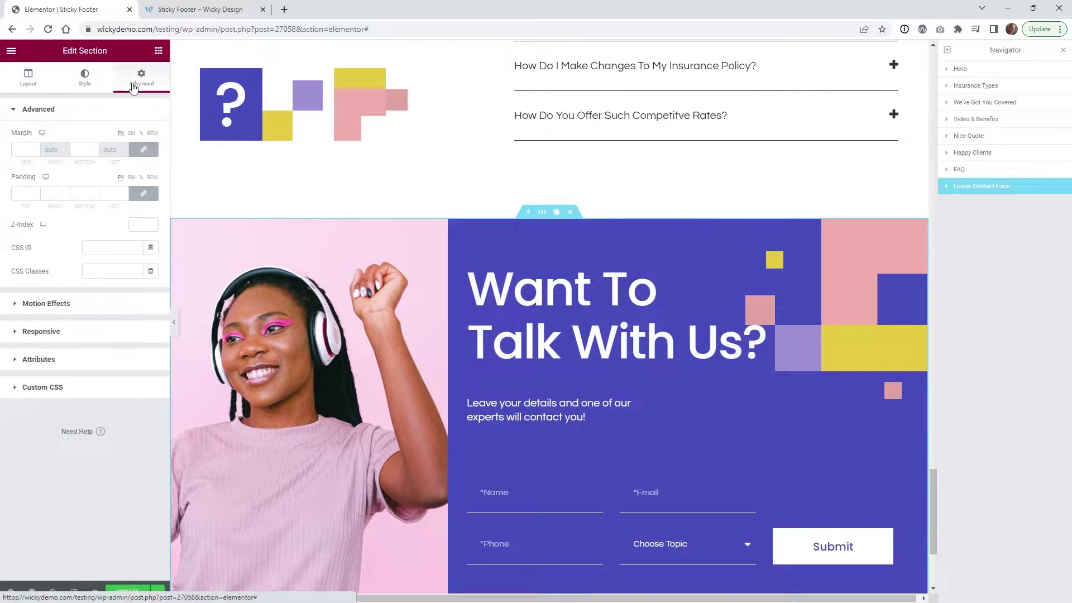
{"action": "left_click", "coordinate": [84, 311]}
{"action": "left_click", "coordinate": [103, 197]}
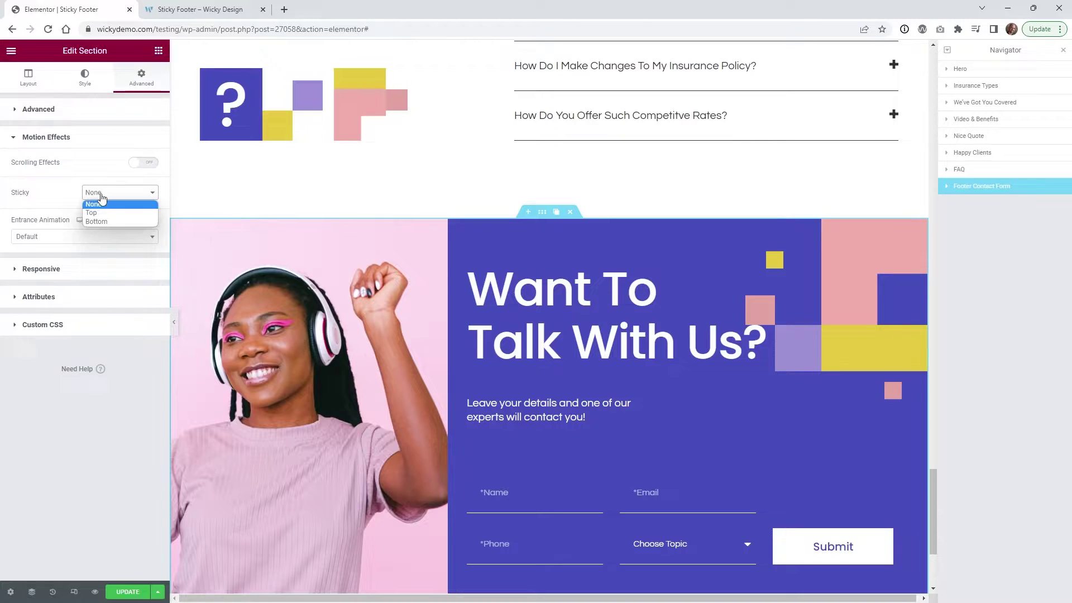
{"action": "left_click", "coordinate": [100, 219]}
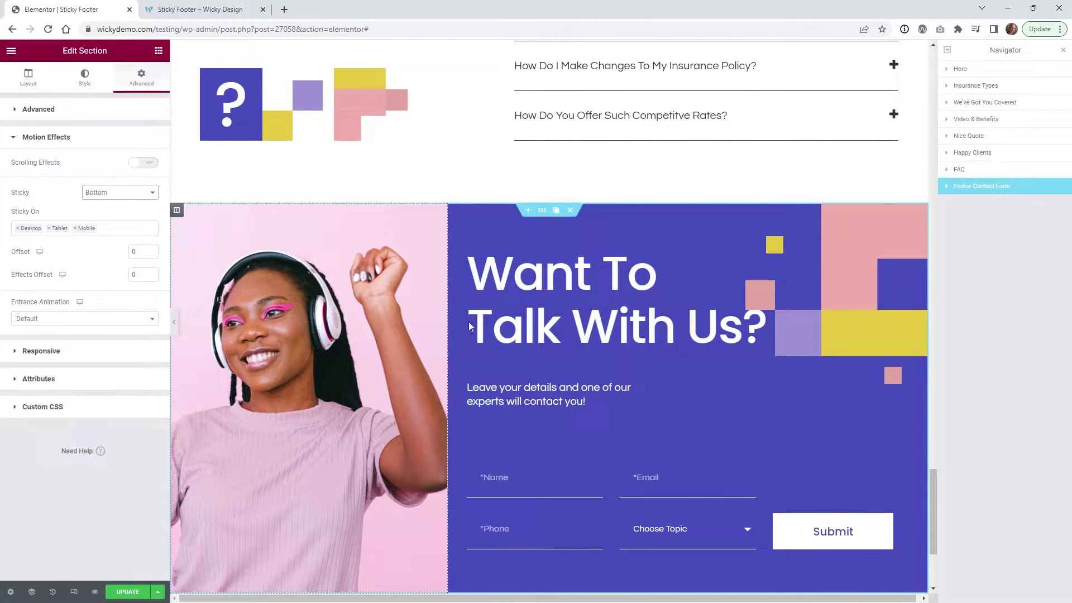
{"action": "scroll", "coordinate": [484, 321], "scroll_direction": "up", "scroll_amount": 3}
{"action": "scroll", "coordinate": [483, 321], "scroll_direction": "up", "scroll_amount": 5}
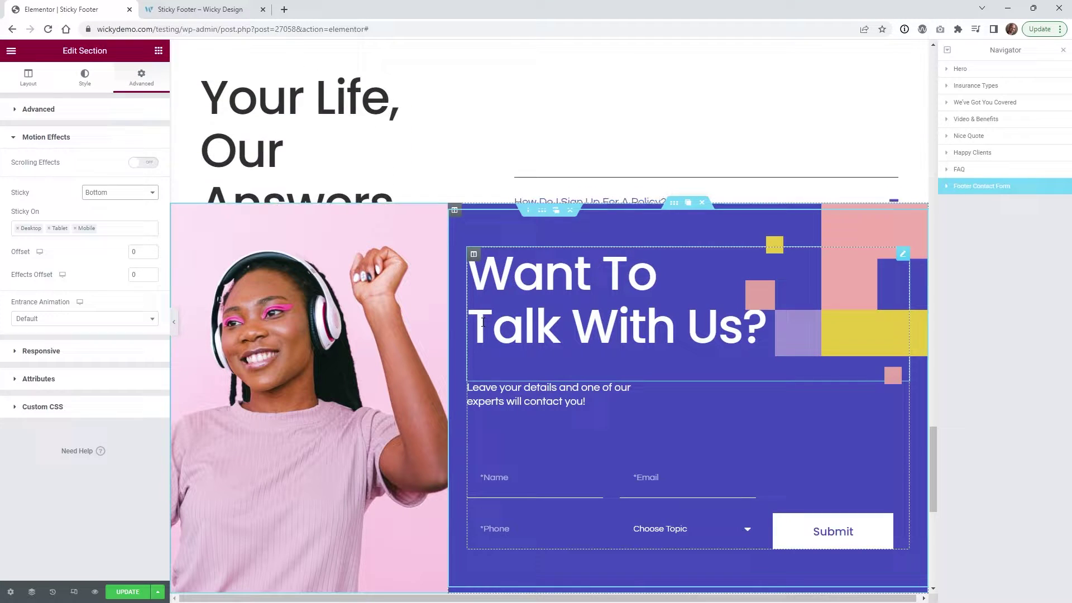
{"action": "scroll", "coordinate": [482, 325], "scroll_direction": "up", "scroll_amount": 3}
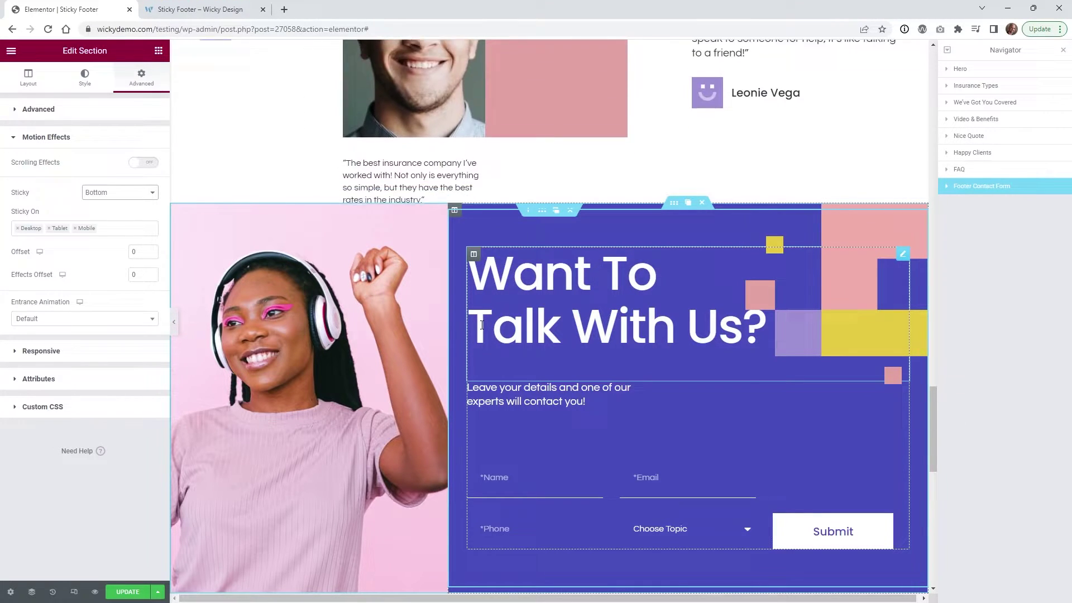
{"action": "scroll", "coordinate": [482, 325], "scroll_direction": "down", "scroll_amount": 2}
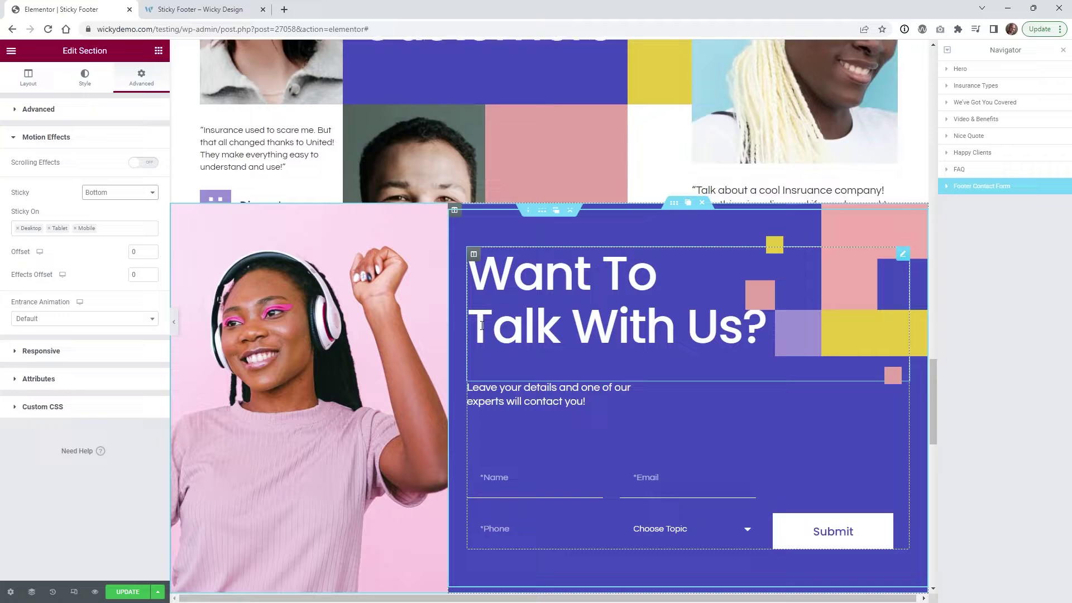
{"action": "scroll", "coordinate": [464, 291], "scroll_direction": "up", "scroll_amount": 3}
{"action": "scroll", "coordinate": [445, 261], "scroll_direction": "up", "scroll_amount": 3}
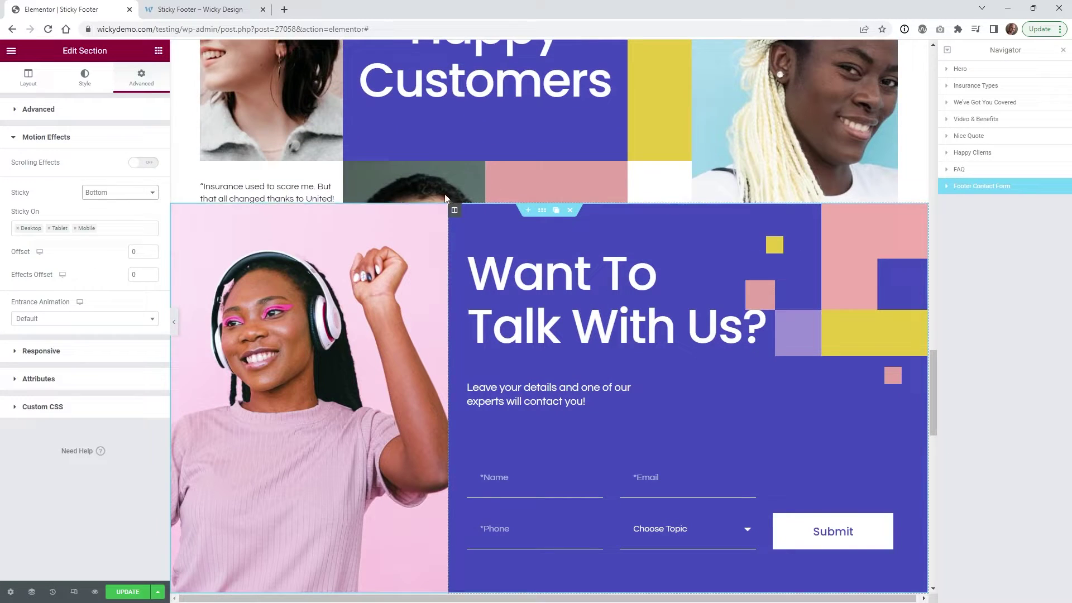
{"action": "scroll", "coordinate": [456, 280], "scroll_direction": "down", "scroll_amount": 6}
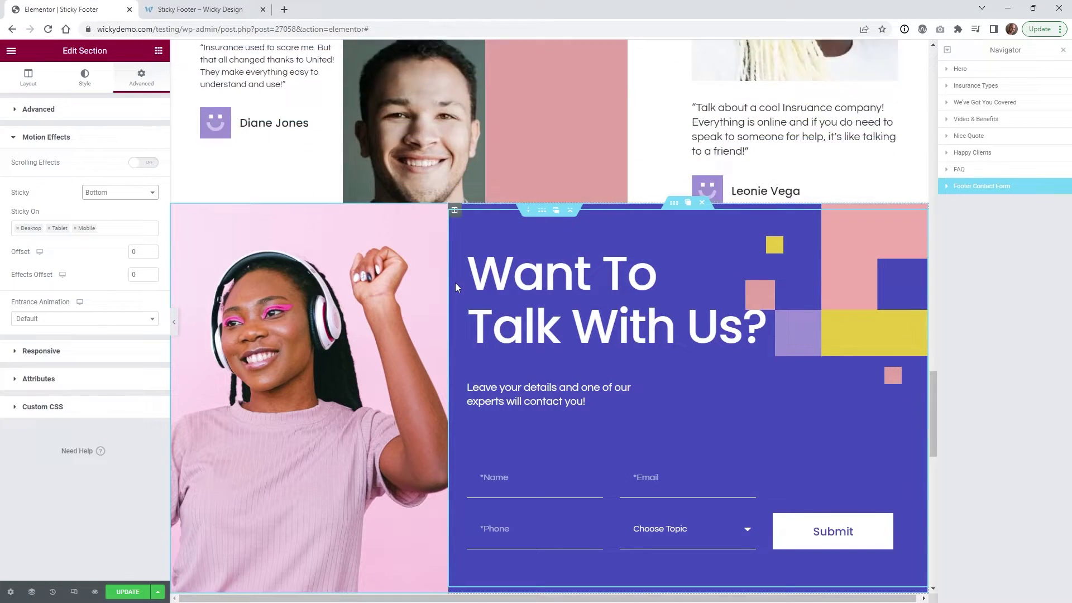
{"action": "scroll", "coordinate": [455, 284], "scroll_direction": "down", "scroll_amount": 1}
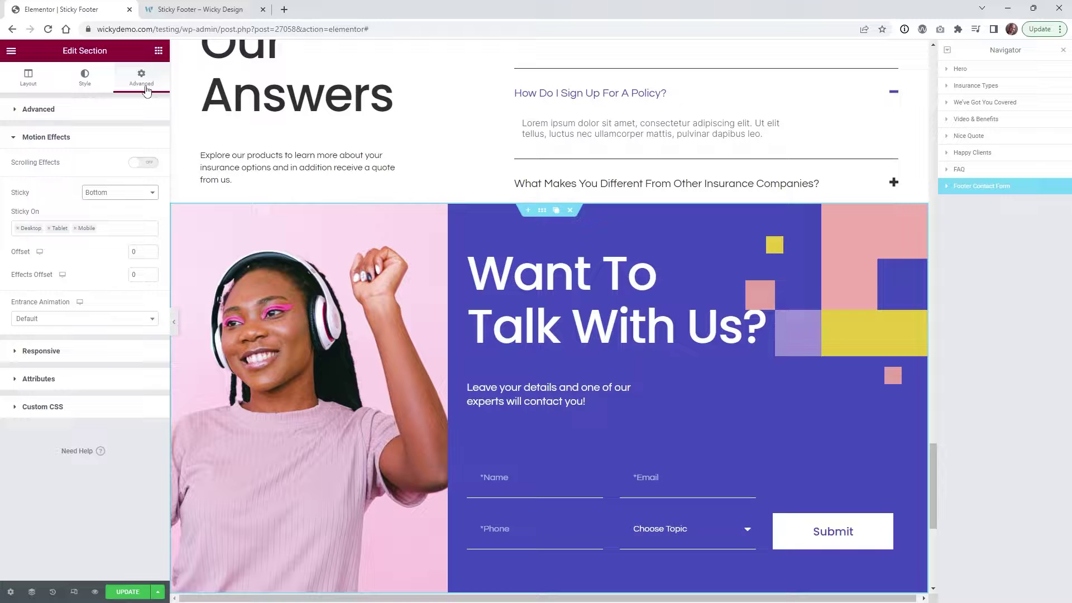
Step: Open the Footer Contact Form's Advanced layout settings for its Z-Index of 10, reselecting it in the Navigator
{"action": "left_click", "coordinate": [96, 113]}
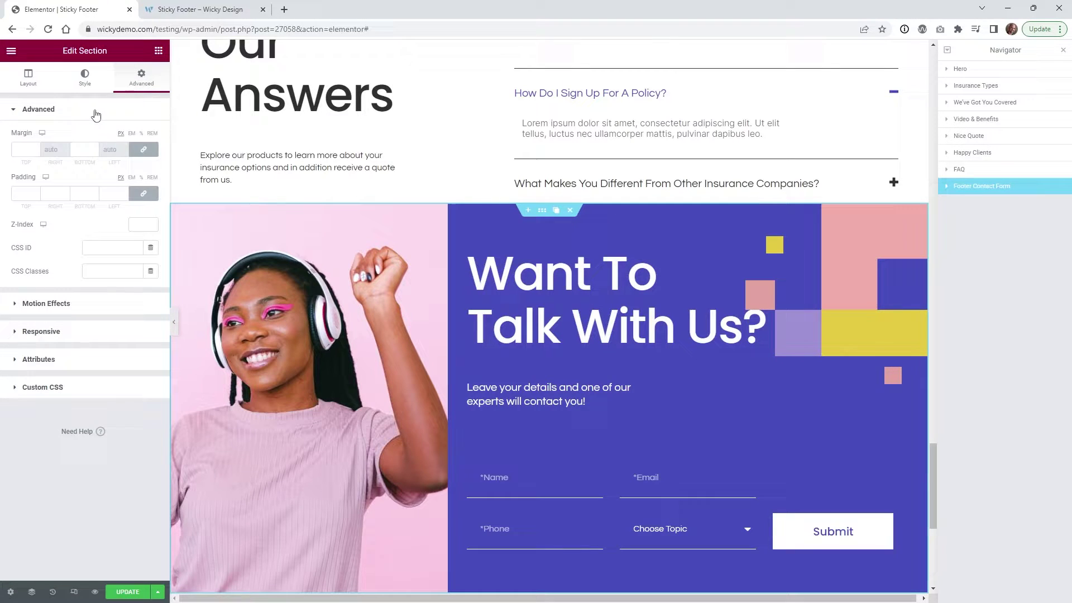
{"action": "left_click", "coordinate": [969, 83]}
{"action": "left_click", "coordinate": [978, 186]}
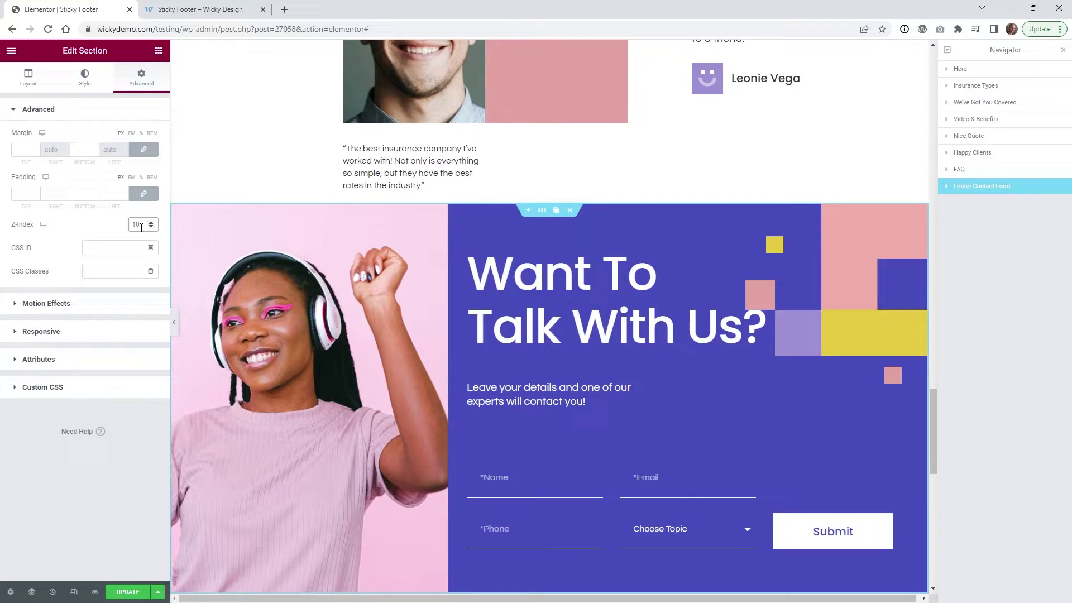
Step: Set the Hero section's Z-Index to 100
{"action": "left_click", "coordinate": [972, 170]}
{"action": "left_click", "coordinate": [976, 70]}
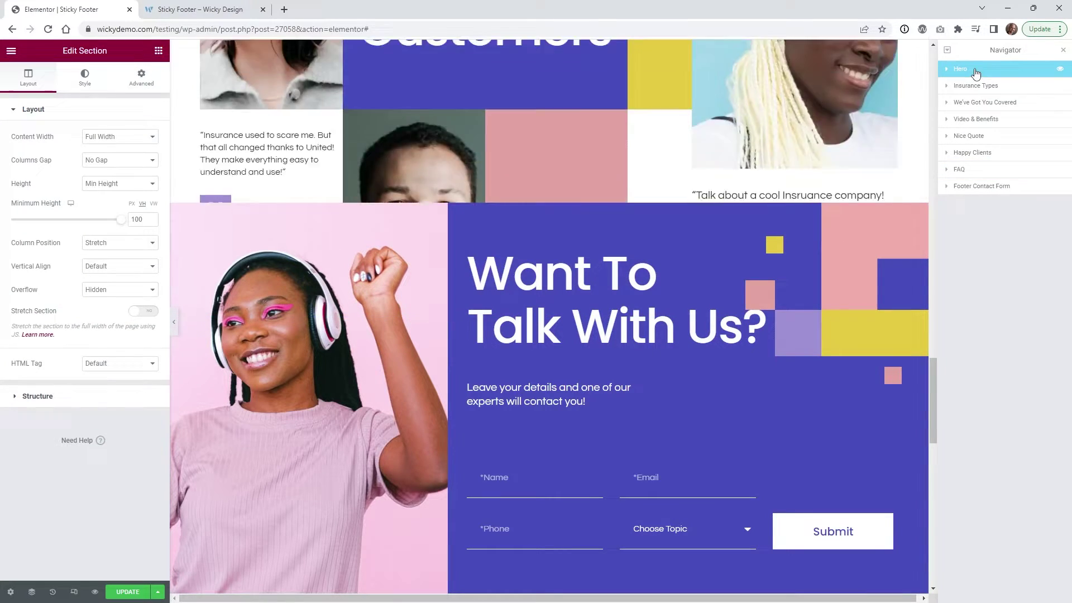
{"action": "left_click", "coordinate": [141, 79]}
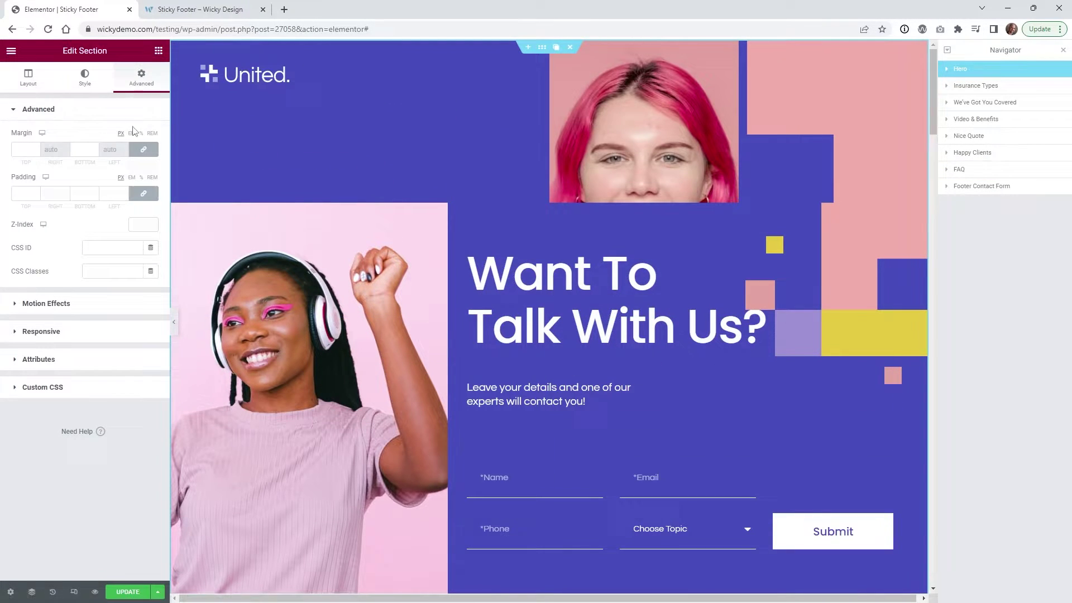
{"action": "left_click", "coordinate": [137, 225]}
{"action": "type", "text": "100"}
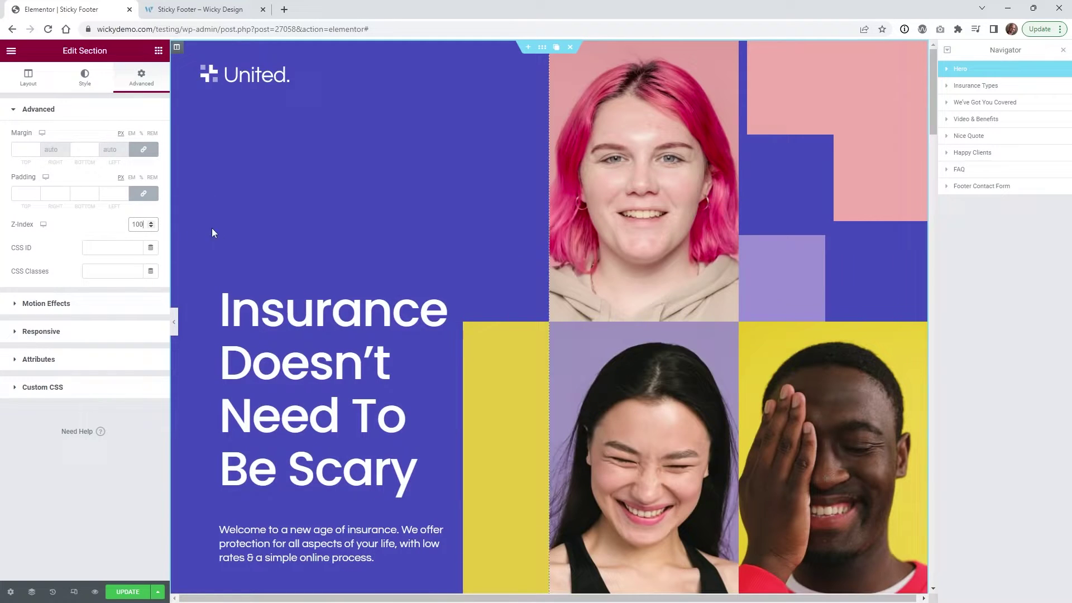
Step: Open the Z-Index settings for Insurance Types, then for the Nice Quote section
{"action": "left_click", "coordinate": [981, 88]}
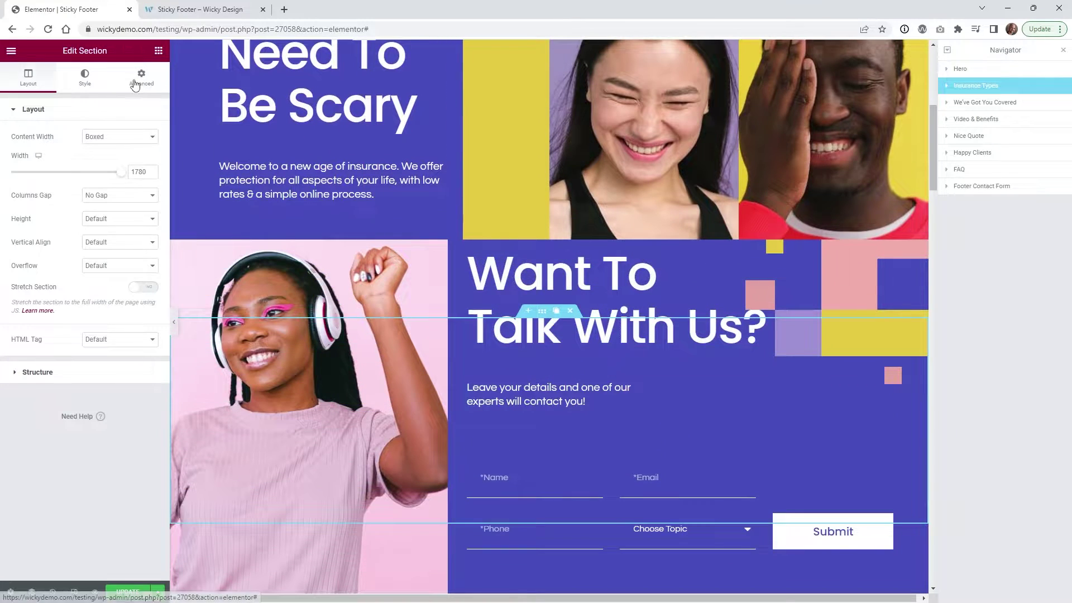
{"action": "left_click", "coordinate": [135, 84]}
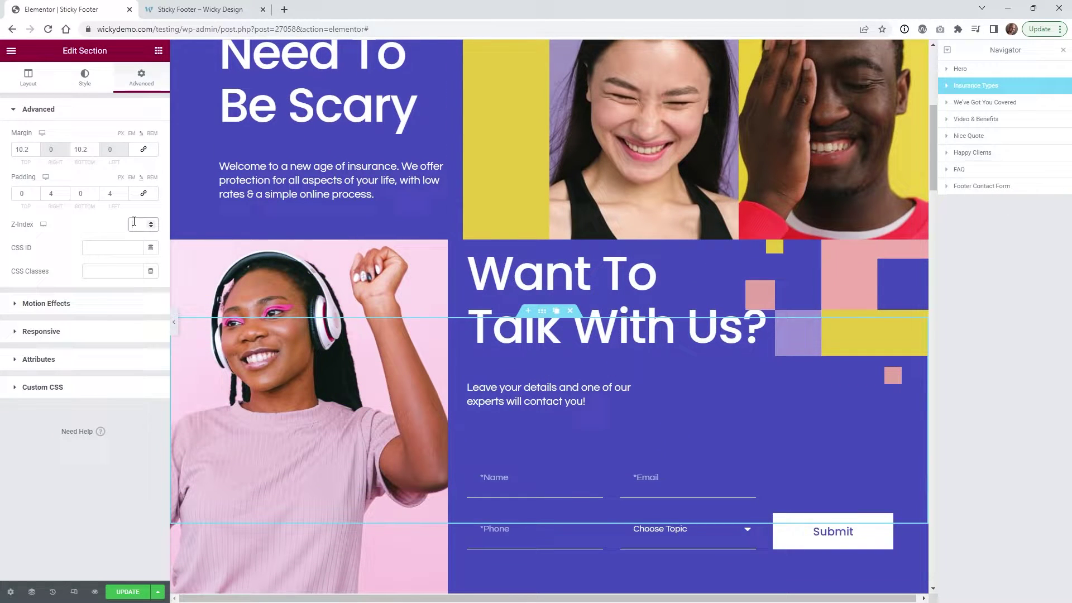
{"action": "left_click", "coordinate": [984, 103]}
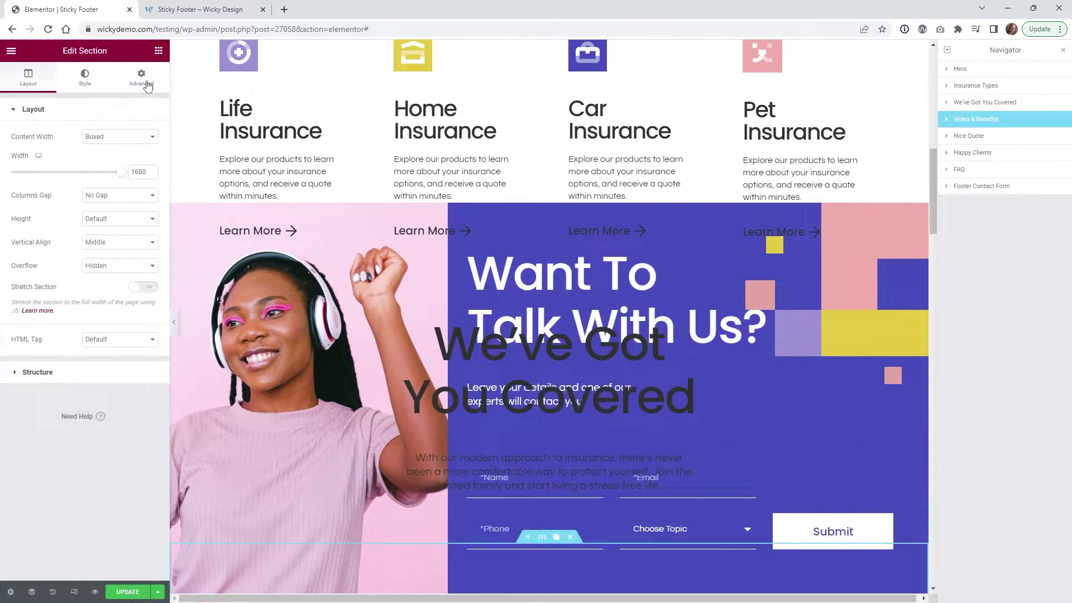
{"action": "left_click", "coordinate": [969, 136]}
{"action": "left_click", "coordinate": [148, 223]}
Step: Open the Happy Clients layering settings and move on to the FAQ section for Z-Index 100
{"action": "left_click", "coordinate": [972, 153]}
{"action": "left_click", "coordinate": [141, 78]}
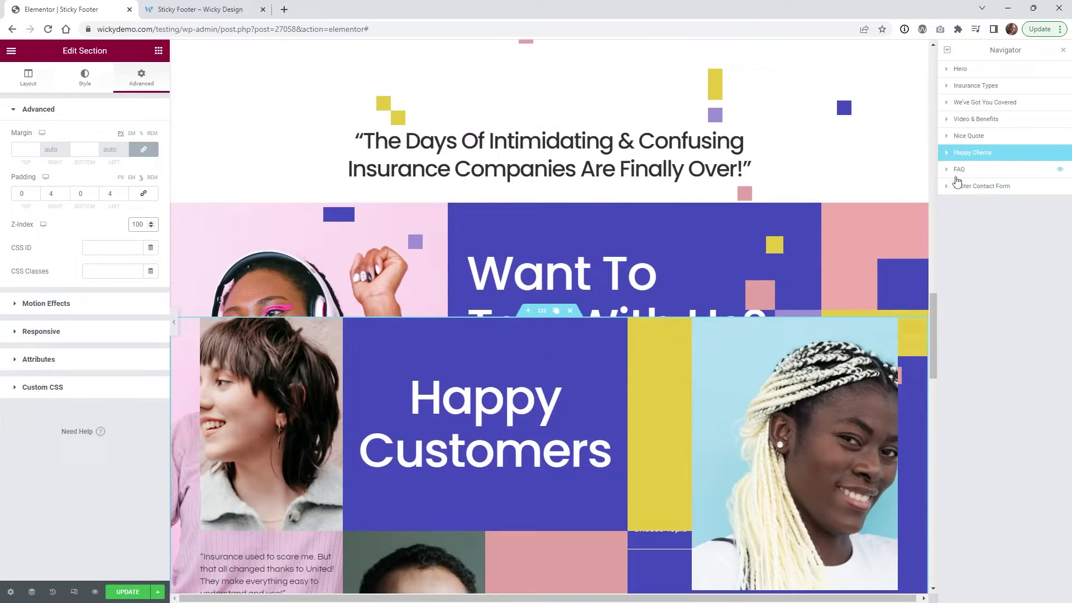
{"action": "left_click", "coordinate": [959, 169]}
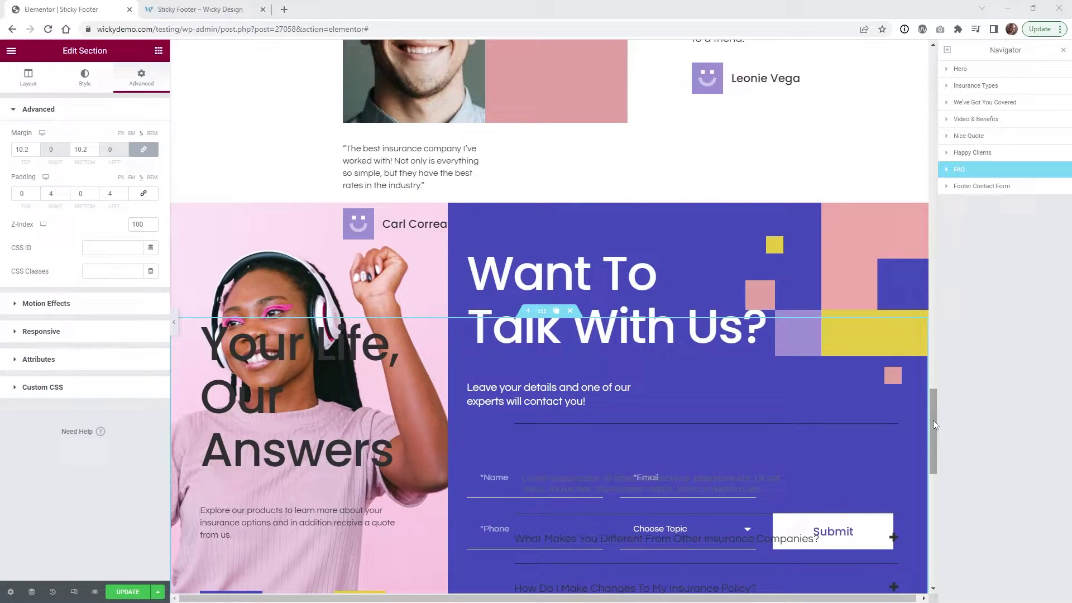
{"action": "left_click_drag", "start_coordinate": [933, 420], "coordinate": [945, 237]}
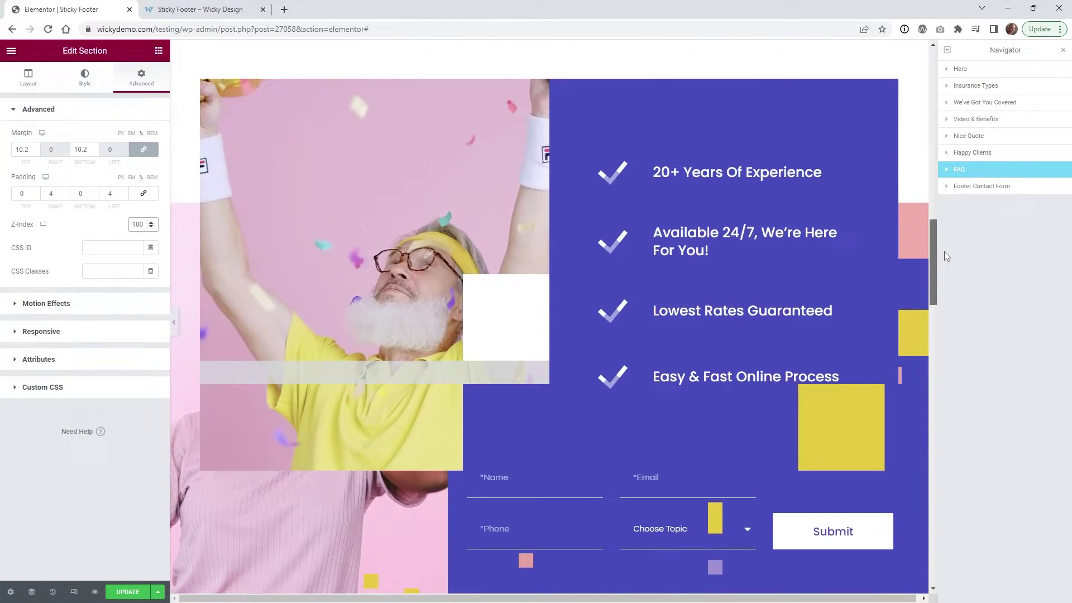
{"action": "left_click_drag", "start_coordinate": [945, 252], "coordinate": [947, 204]}
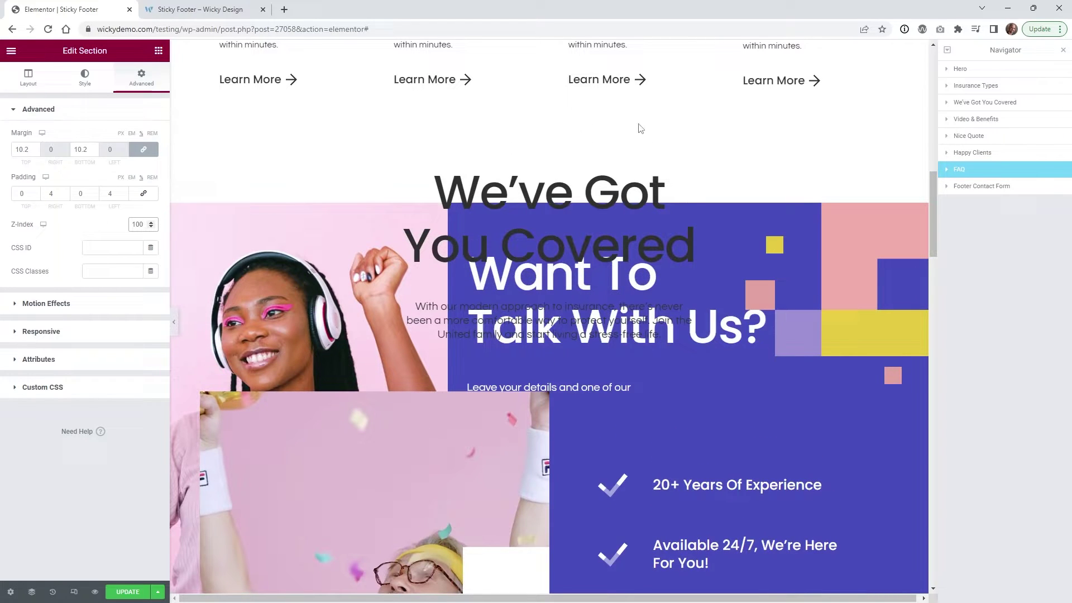
{"action": "scroll", "coordinate": [464, 196], "scroll_direction": "up", "scroll_amount": 2}
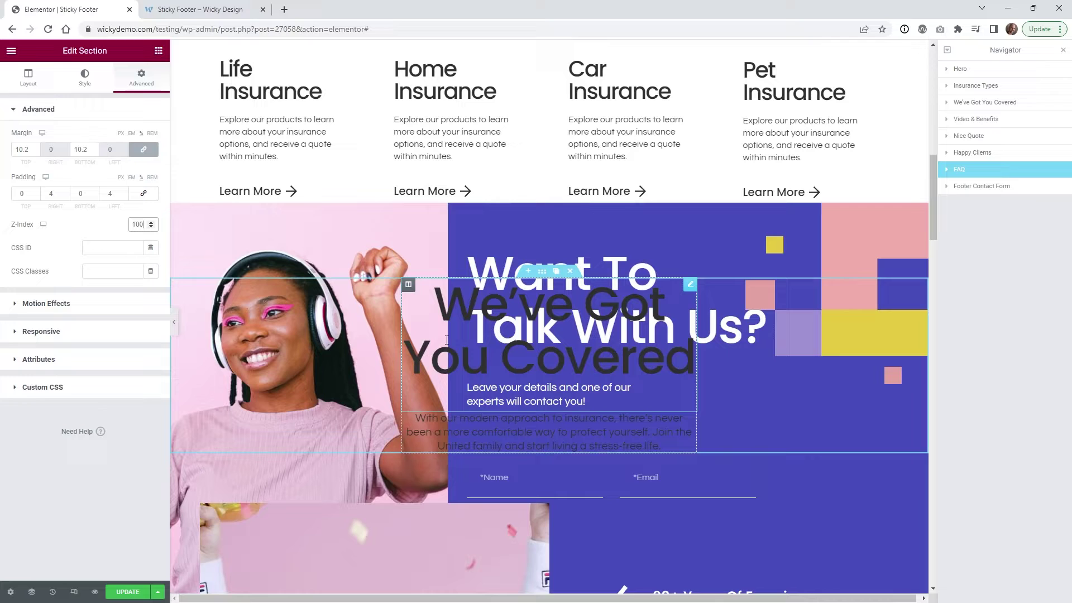
{"action": "scroll", "coordinate": [386, 341], "scroll_direction": "up", "scroll_amount": 1}
{"action": "scroll", "coordinate": [386, 341], "scroll_direction": "down", "scroll_amount": 4}
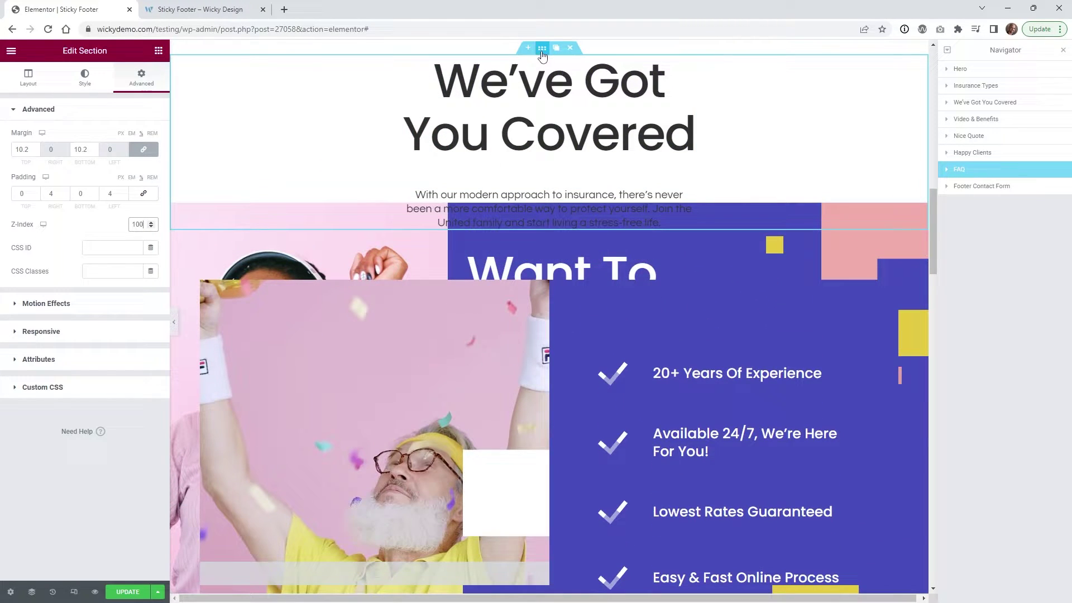
Step: Select We've Got You Covered and scroll to check the sections pass over the sticky footer
{"action": "left_click", "coordinate": [543, 54]}
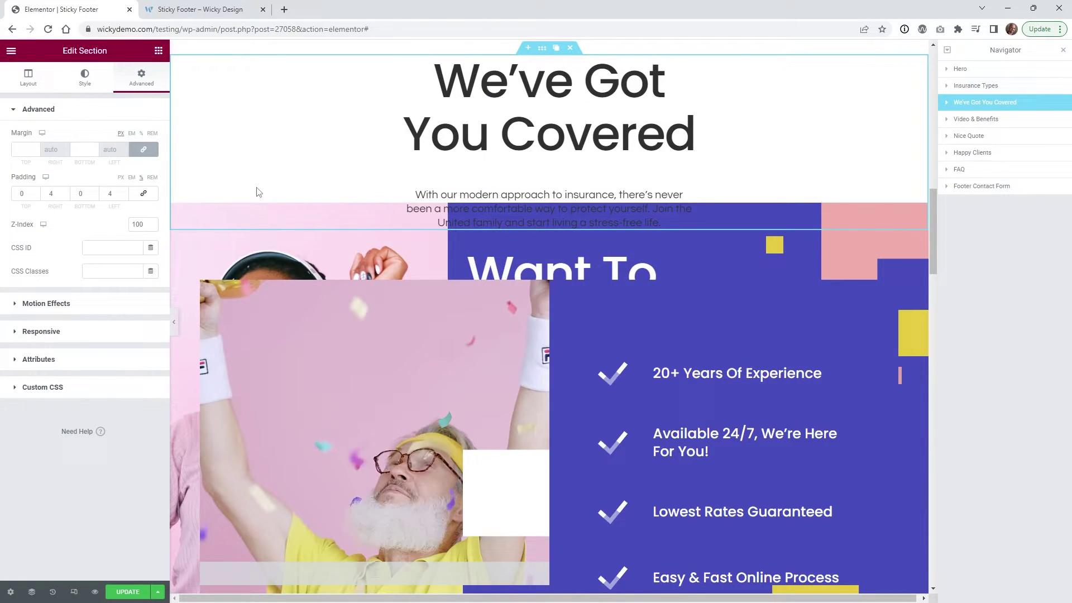
{"action": "scroll", "coordinate": [258, 192], "scroll_direction": "up", "scroll_amount": 5}
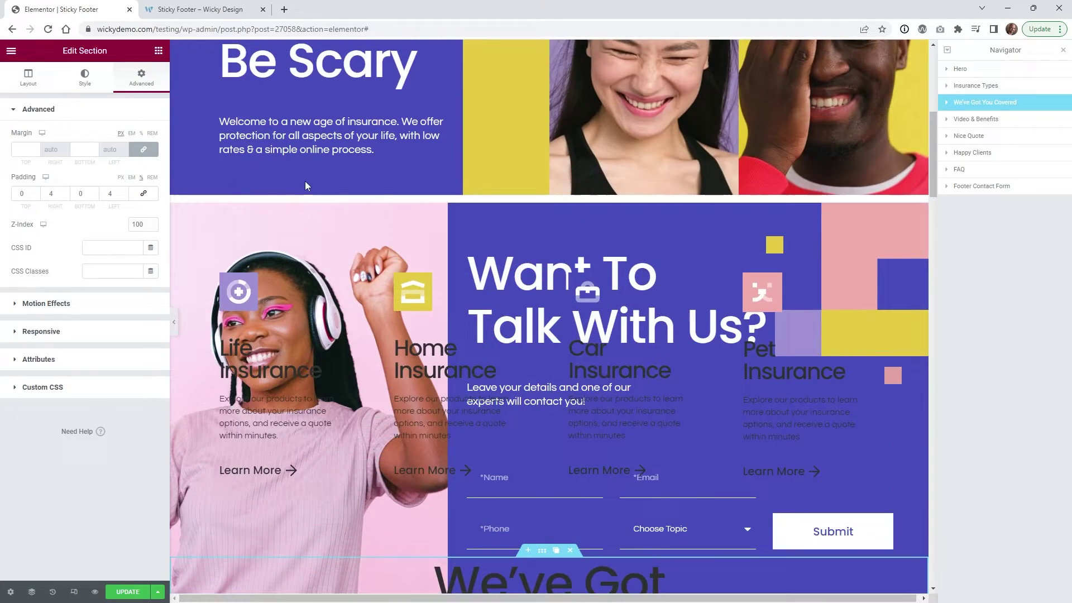
{"action": "scroll", "coordinate": [305, 190], "scroll_direction": "up", "scroll_amount": 3}
{"action": "scroll", "coordinate": [304, 218], "scroll_direction": "down", "scroll_amount": 1}
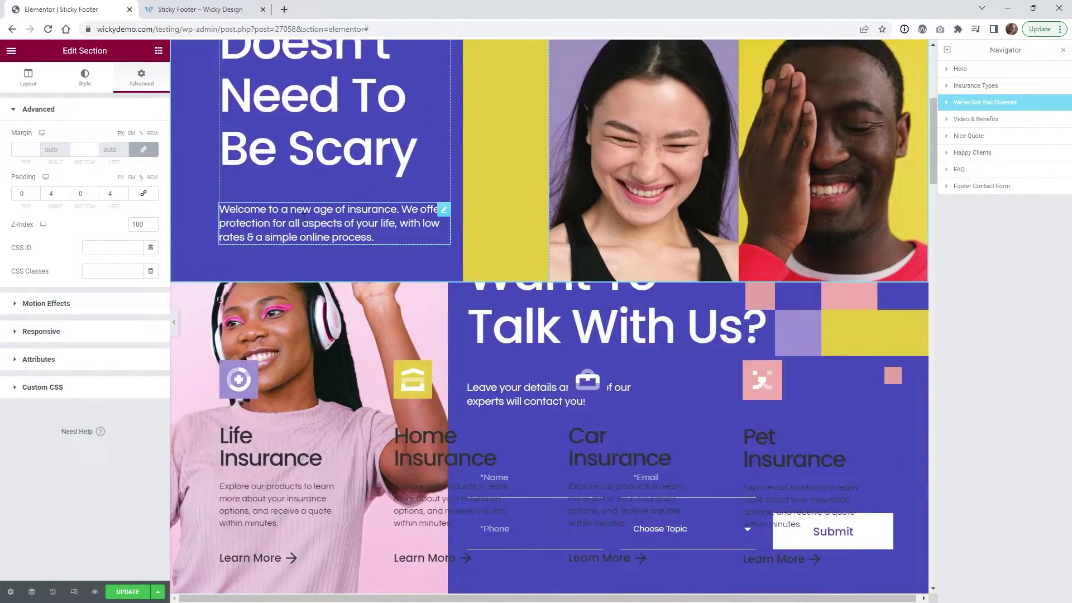
{"action": "scroll", "coordinate": [304, 218], "scroll_direction": "down", "scroll_amount": 5}
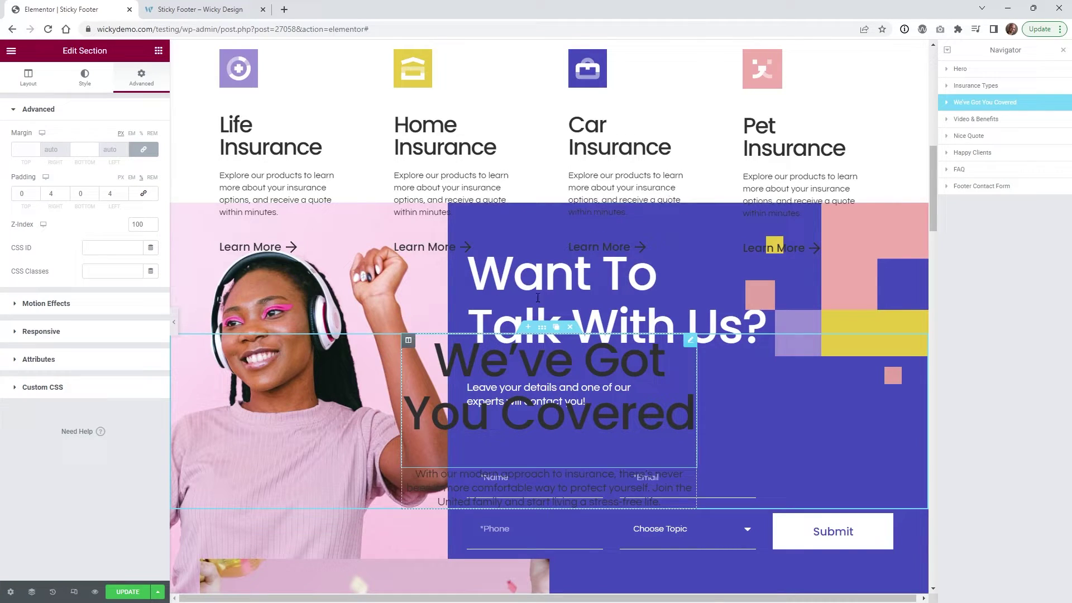
{"action": "scroll", "coordinate": [632, 228], "scroll_direction": "up", "scroll_amount": 5}
{"action": "scroll", "coordinate": [628, 230], "scroll_direction": "up", "scroll_amount": 3}
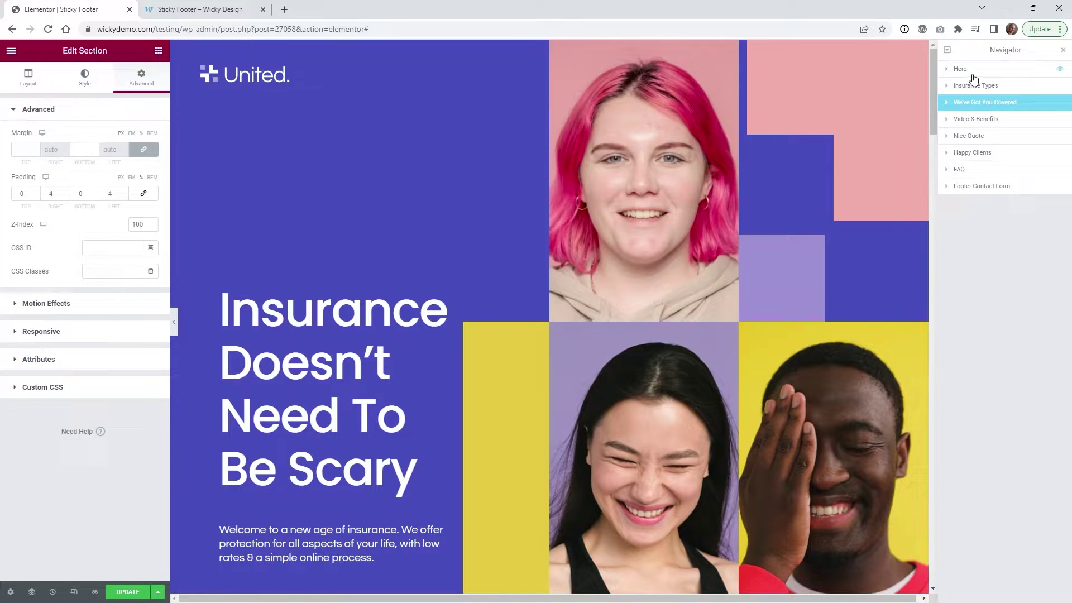
{"action": "left_click_drag", "start_coordinate": [934, 89], "coordinate": [934, 88]}
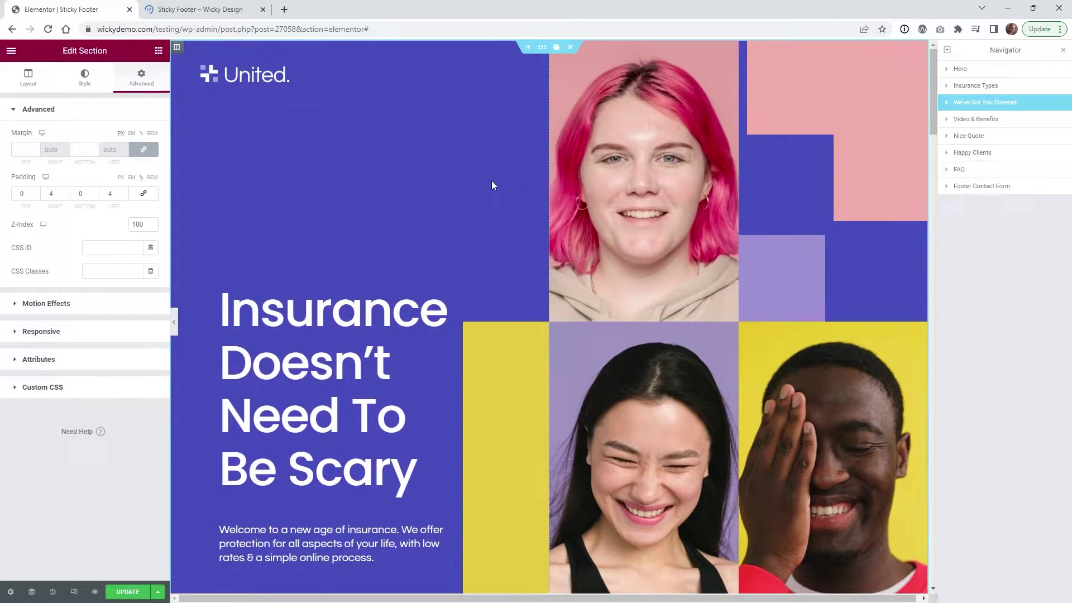
Step: Select Insurance Types and give it a Classic background colour of #FFFFFF
{"action": "left_click", "coordinate": [987, 71]}
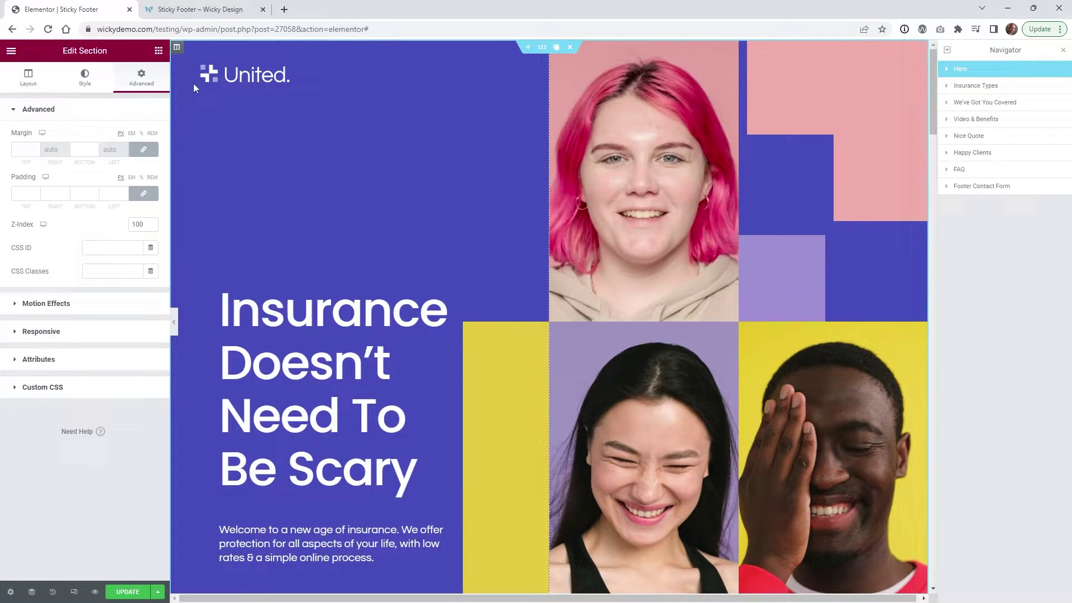
{"action": "left_click", "coordinate": [998, 88]}
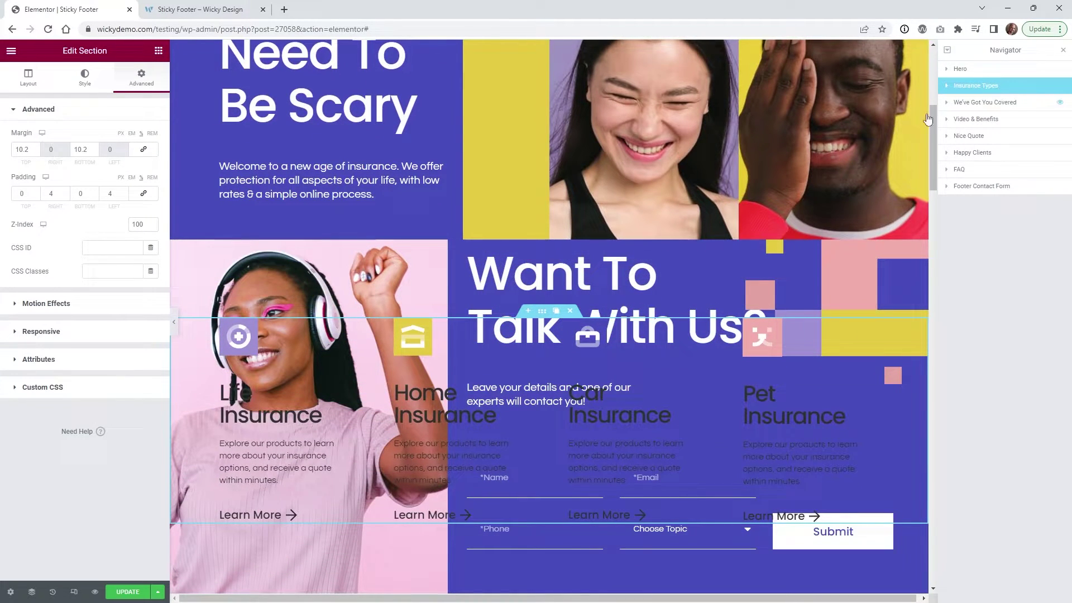
{"action": "left_click", "coordinate": [88, 83]}
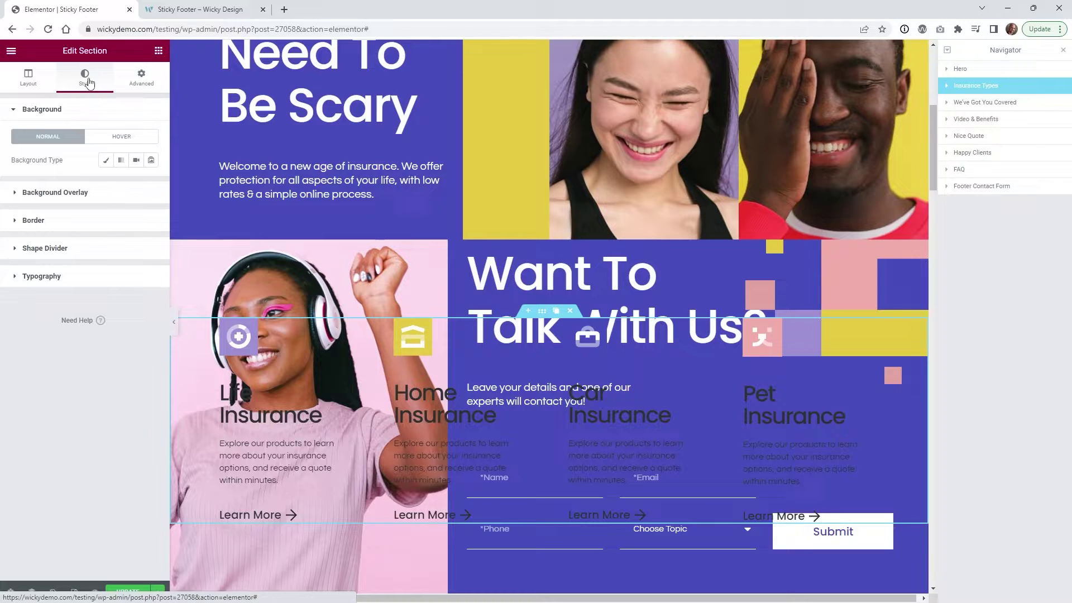
{"action": "left_click", "coordinate": [105, 161]}
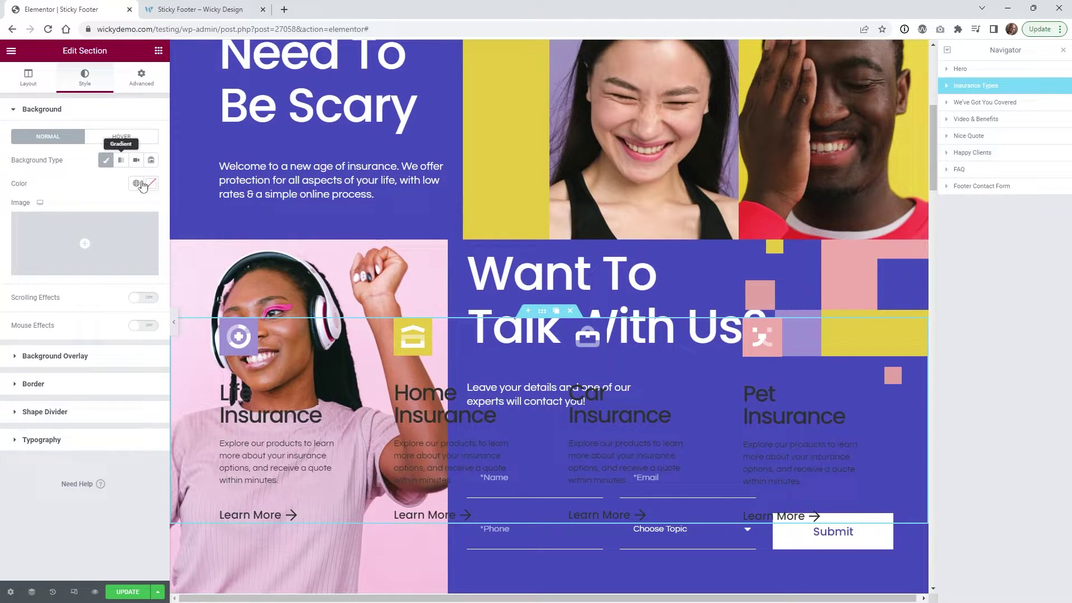
{"action": "left_click", "coordinate": [151, 184]}
{"action": "left_click_drag", "start_coordinate": [38, 237], "coordinate": [23, 225]}
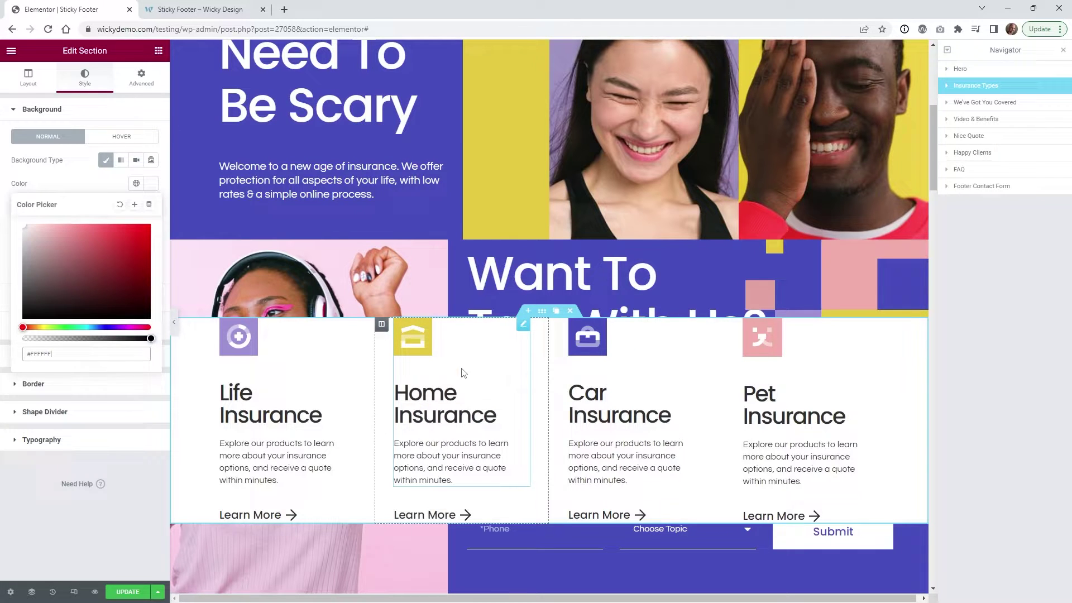
{"action": "scroll", "coordinate": [462, 373], "scroll_direction": "down", "scroll_amount": 3}
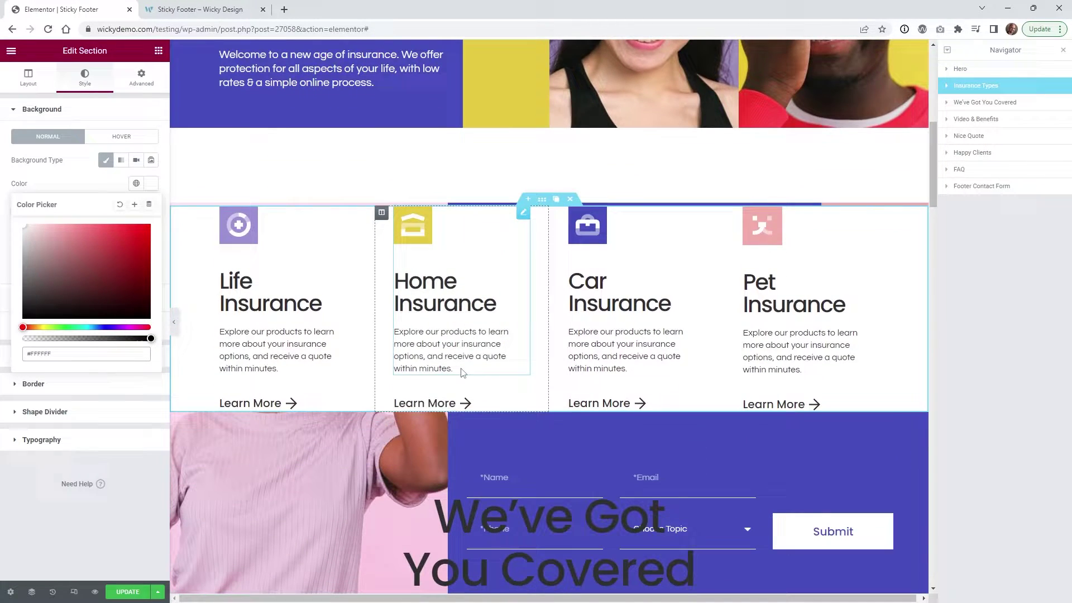
{"action": "scroll", "coordinate": [461, 373], "scroll_direction": "up", "scroll_amount": 2}
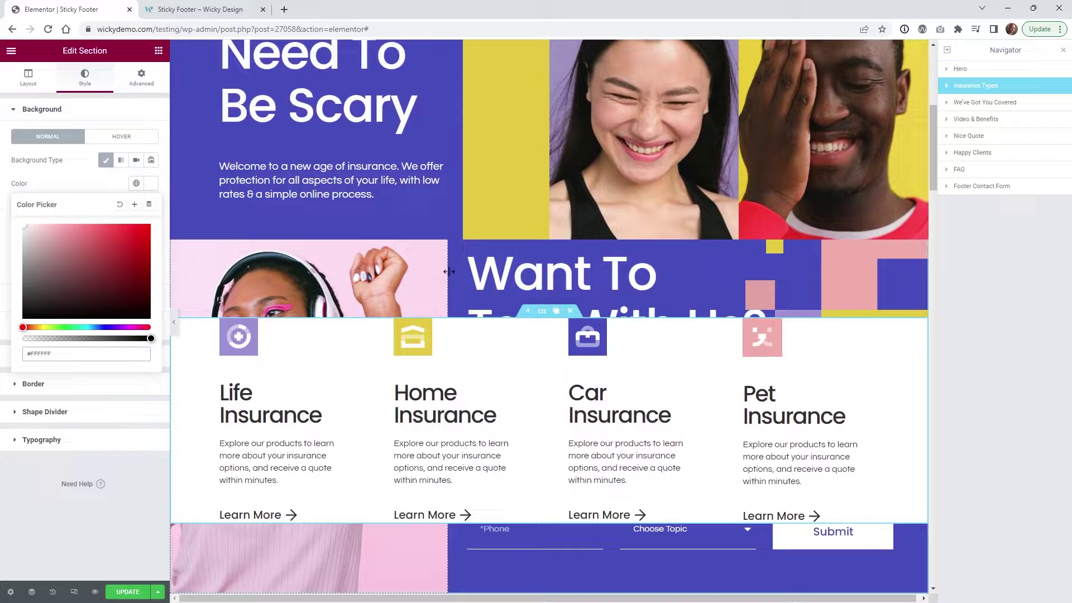
Step: Set Insurance Types margin top and bottom to 0 and padding top and bottom to 10
{"action": "left_click", "coordinate": [145, 91]}
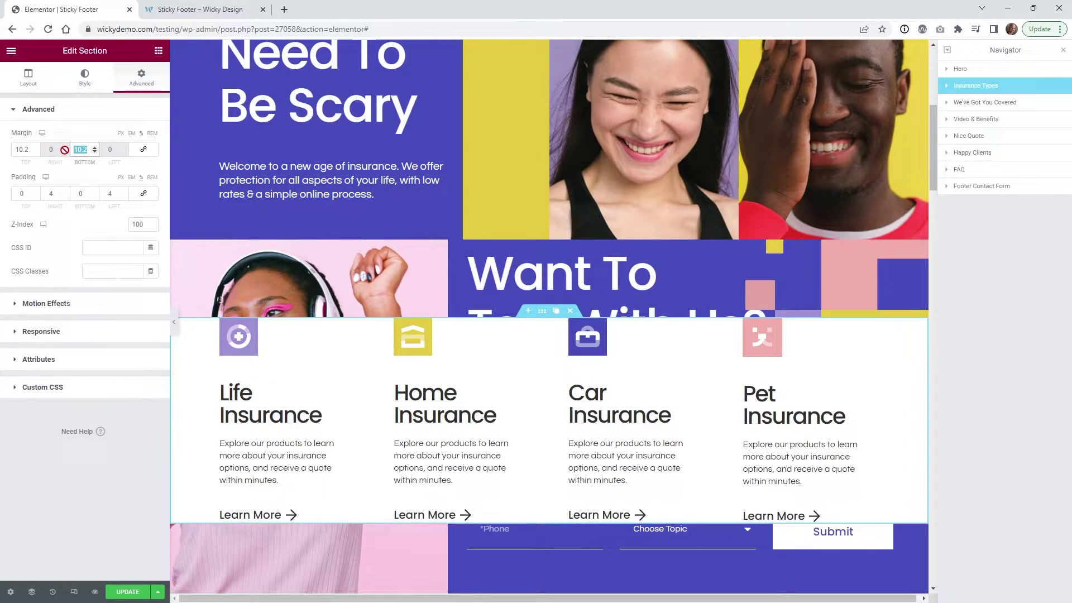
{"action": "key", "text": "BackSpace"}
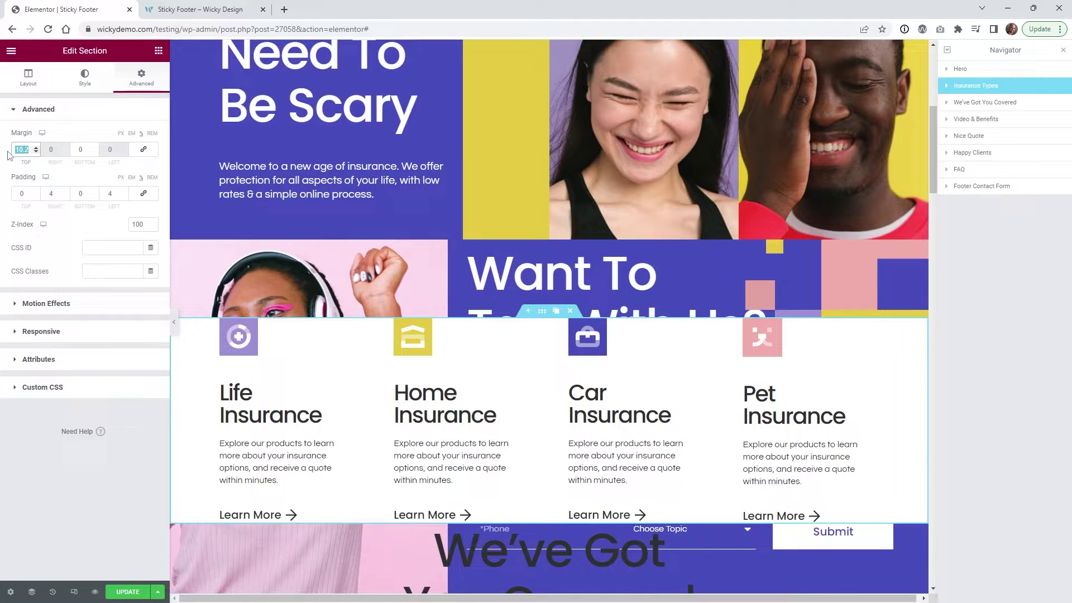
{"action": "type", "text": "0"}
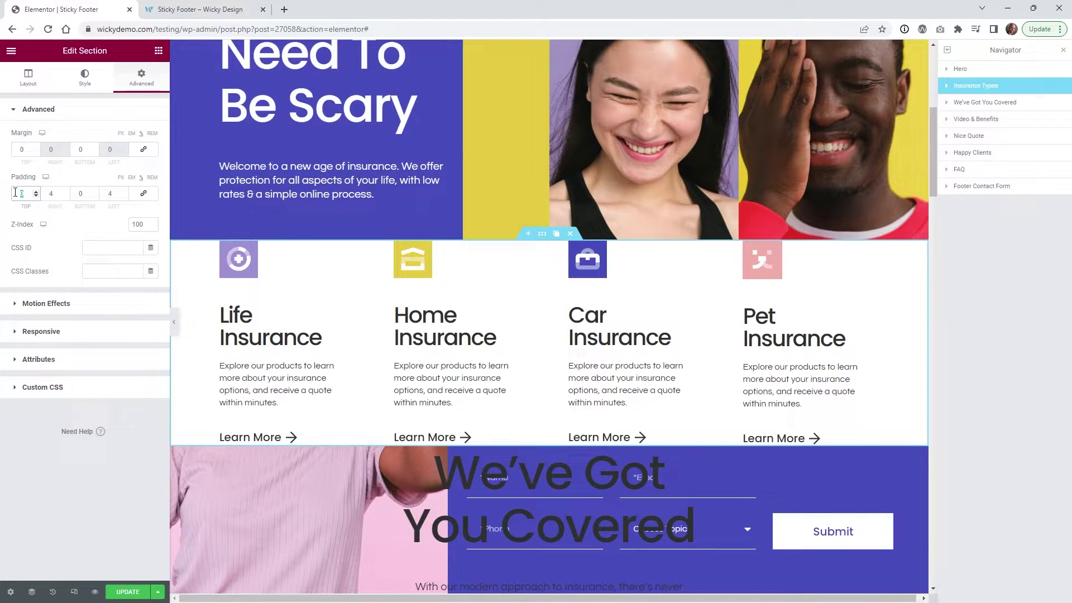
{"action": "type", "text": "10"}
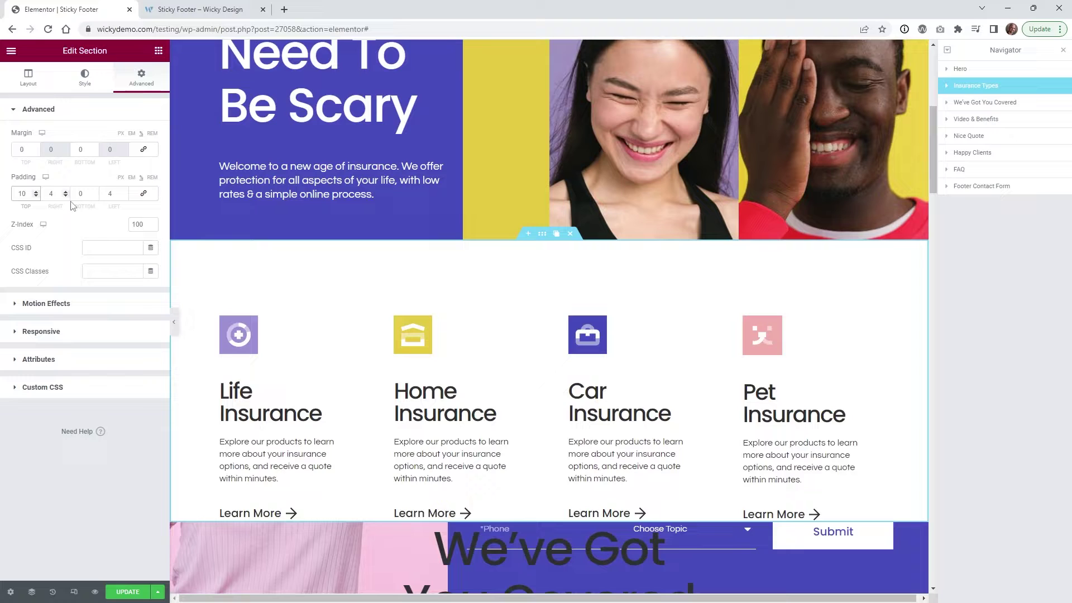
{"action": "type", "text": "10"}
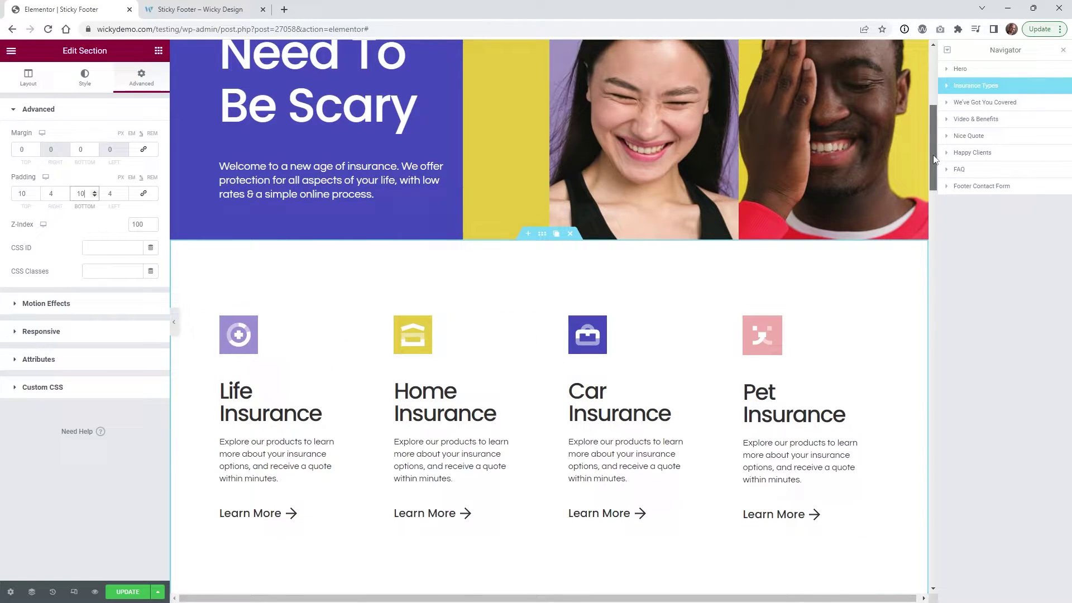
{"action": "mouse_move", "coordinate": [935, 160]}
{"action": "left_mouse_down"}
{"action": "mouse_move", "coordinate": [929, 120]}
{"action": "mouse_move", "coordinate": [932, 171]}
{"action": "mouse_move", "coordinate": [930, 161]}
{"action": "left_mouse_up"}
{"action": "scroll", "coordinate": [375, 556], "scroll_direction": "down", "scroll_amount": 3}
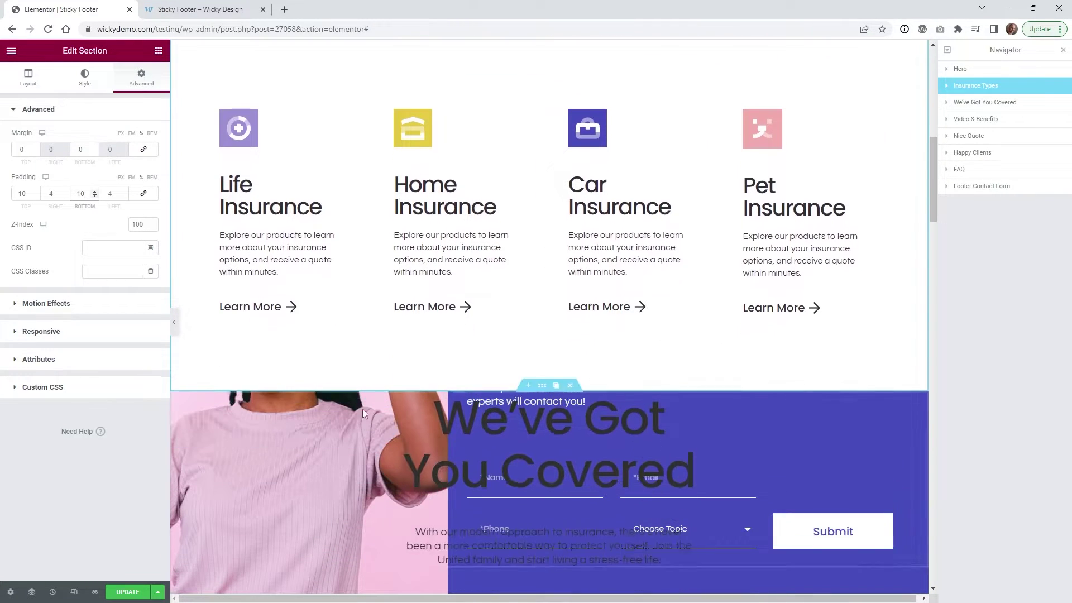
{"action": "scroll", "coordinate": [380, 378], "scroll_direction": "down", "scroll_amount": 1}
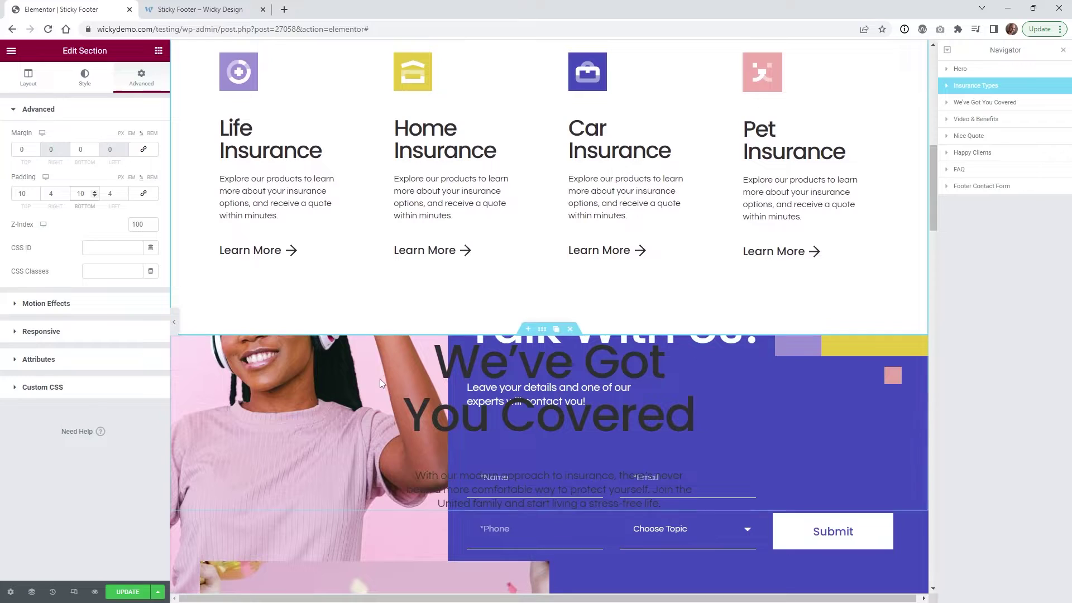
{"action": "scroll", "coordinate": [380, 397], "scroll_direction": "down", "scroll_amount": 1}
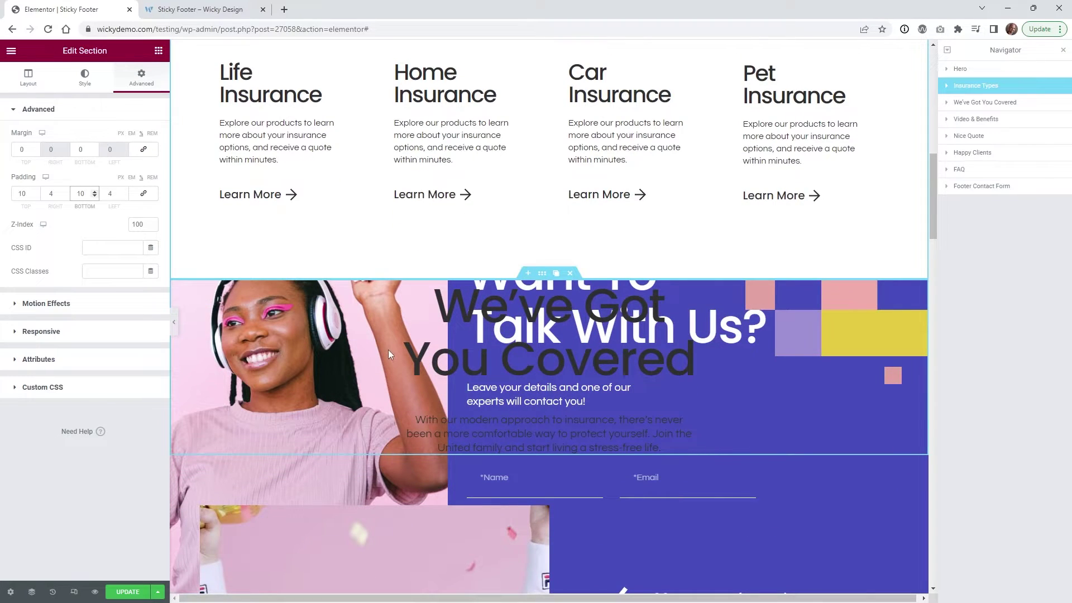
{"action": "scroll", "coordinate": [387, 350], "scroll_direction": "up", "scroll_amount": 2}
{"action": "scroll", "coordinate": [387, 351], "scroll_direction": "down", "scroll_amount": 2}
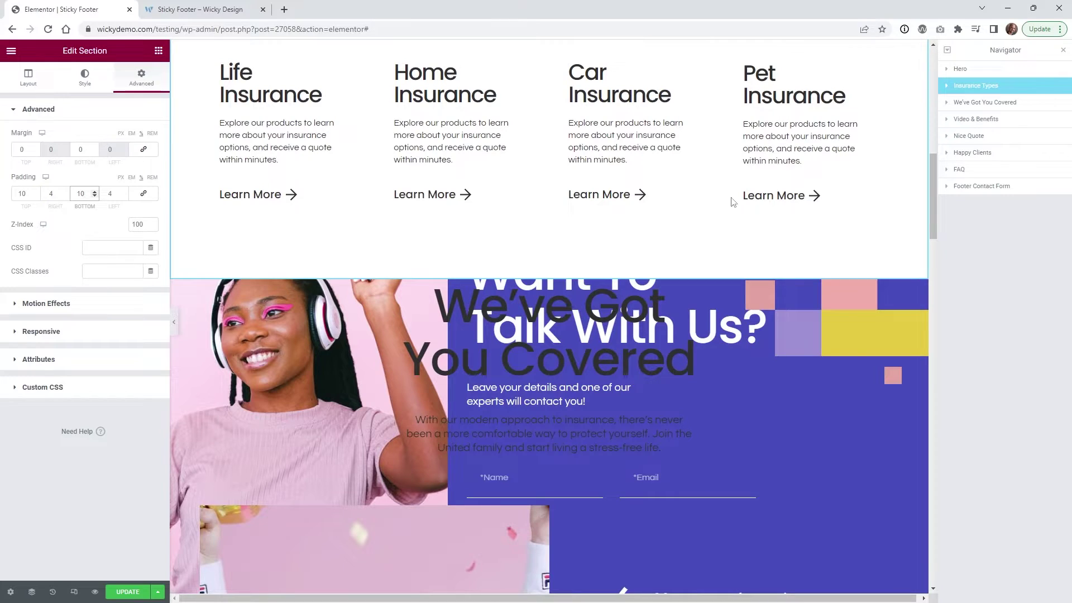
Step: Select We've Got You Covered and set its Classic background colour to #FFFFFF
{"action": "left_click", "coordinate": [988, 104]}
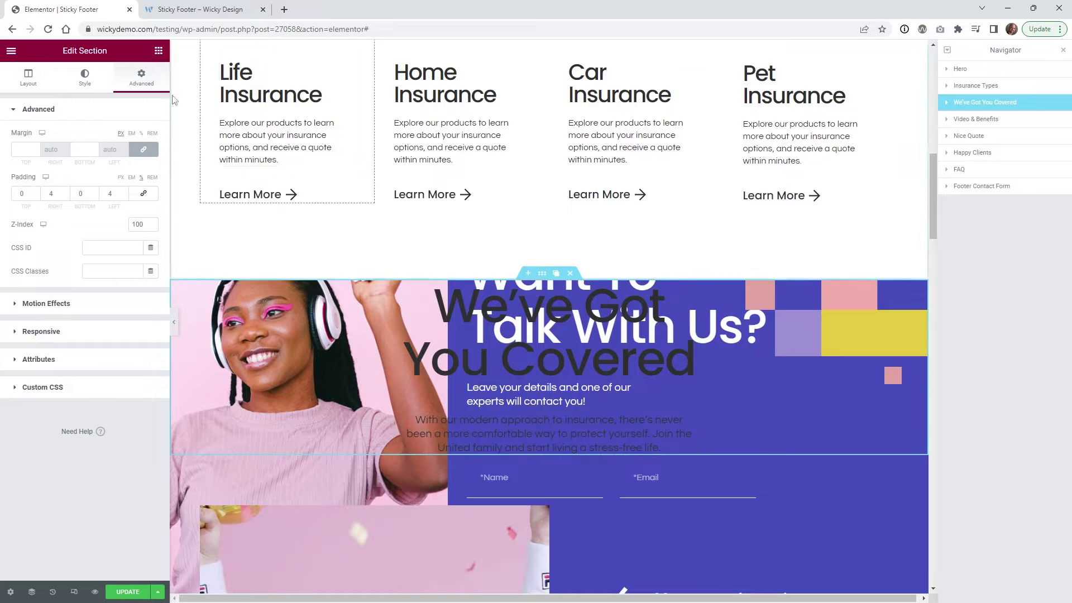
{"action": "left_click", "coordinate": [85, 78]}
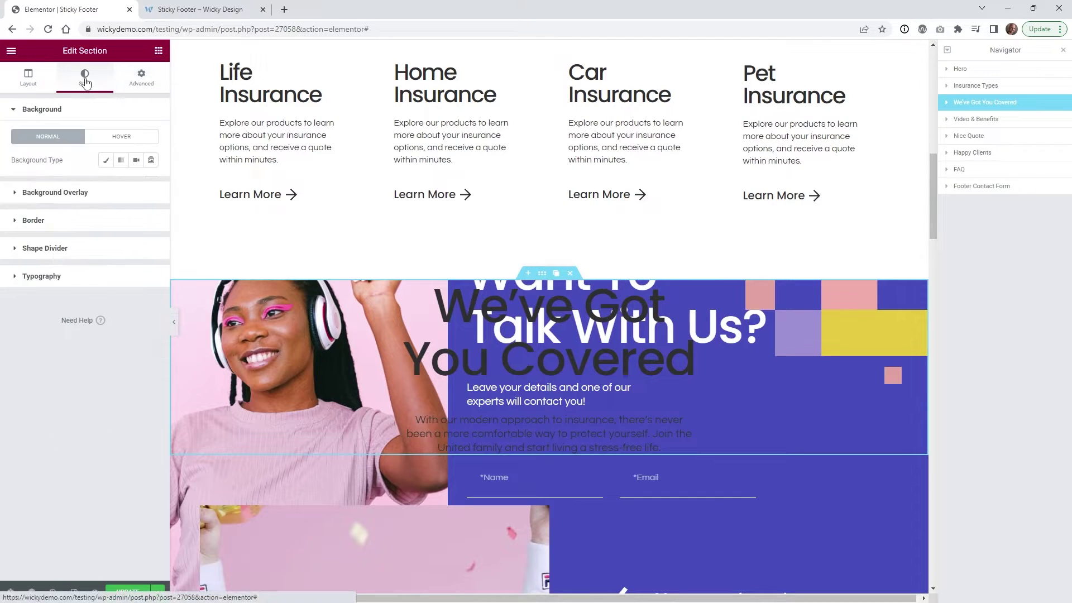
{"action": "left_click", "coordinate": [105, 160]}
{"action": "left_click", "coordinate": [151, 183]}
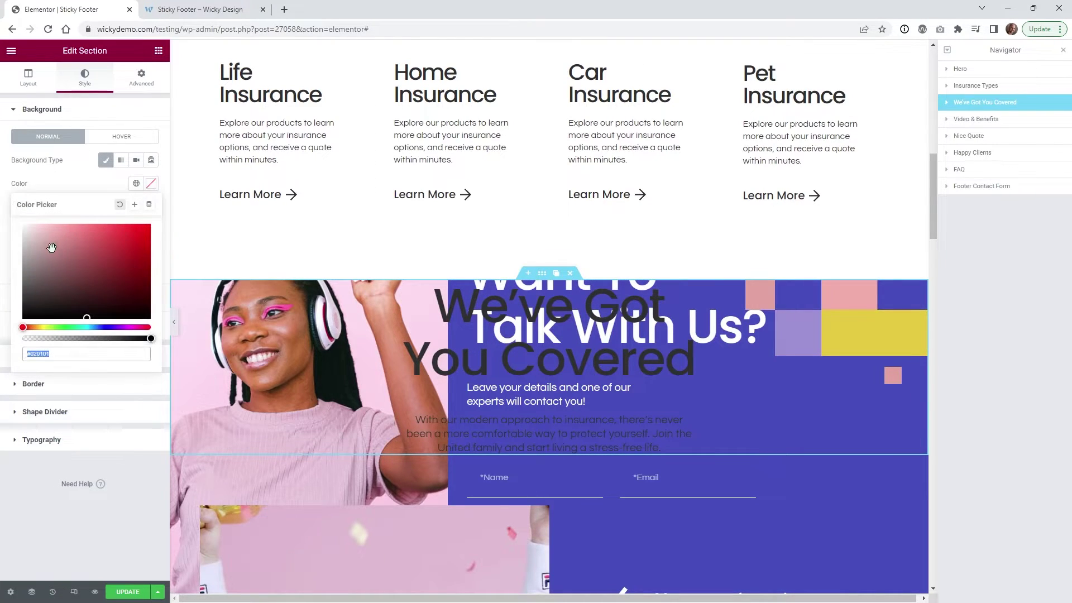
{"action": "left_click", "coordinate": [24, 226]}
{"action": "left_click_drag", "start_coordinate": [934, 204], "coordinate": [938, 246]}
Step: Select Video & Benefits and set its top margin to 0 and top padding to 6
{"action": "left_click", "coordinate": [965, 120]}
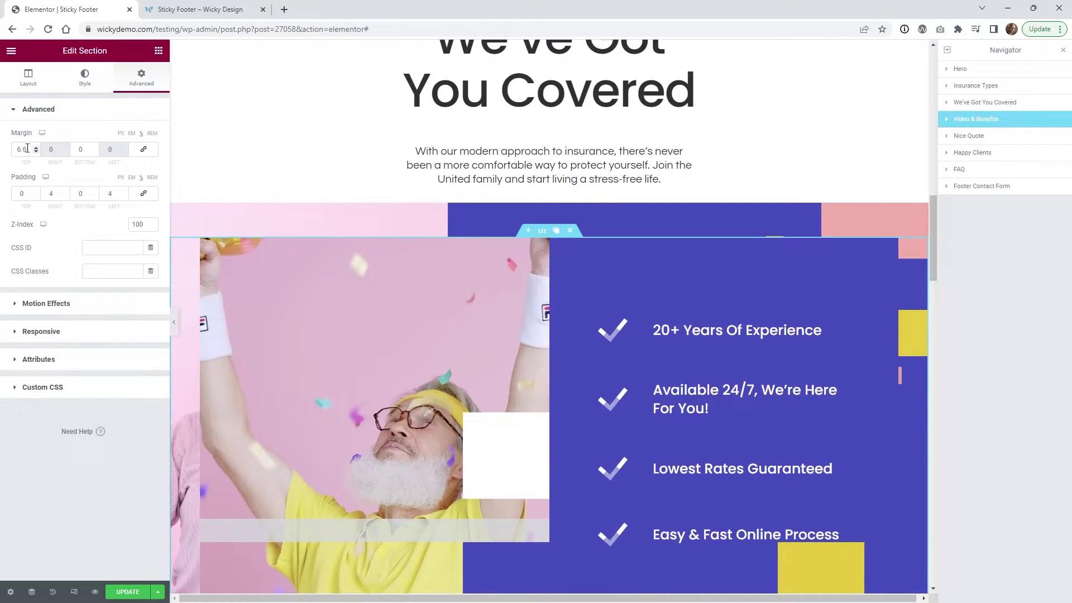
{"action": "left_click_drag", "start_coordinate": [29, 150], "coordinate": [2, 149]}
{"action": "type", "text": "0"}
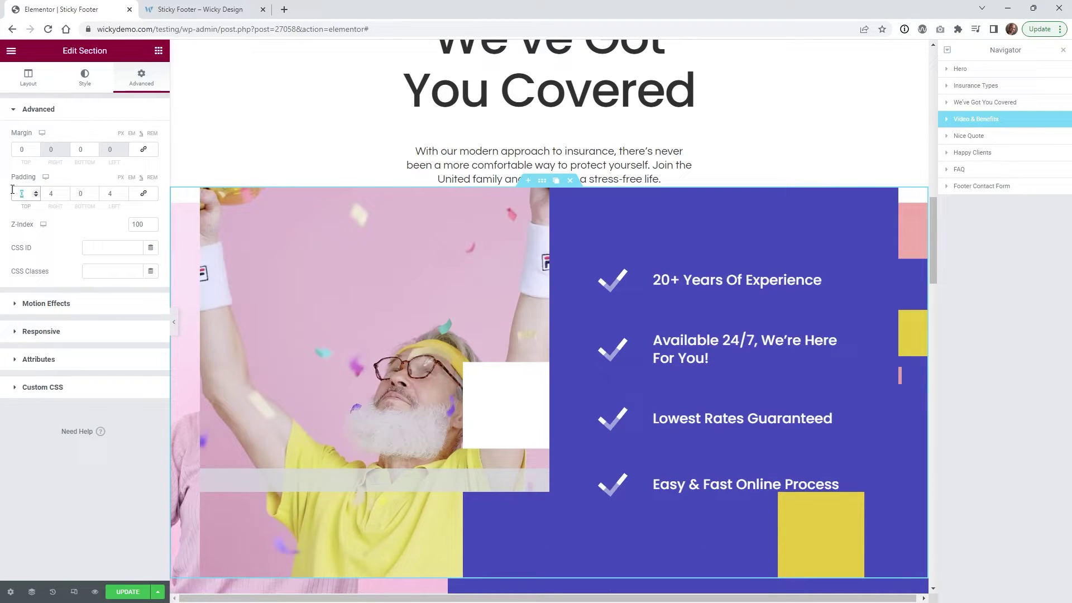
{"action": "type", "text": "6"}
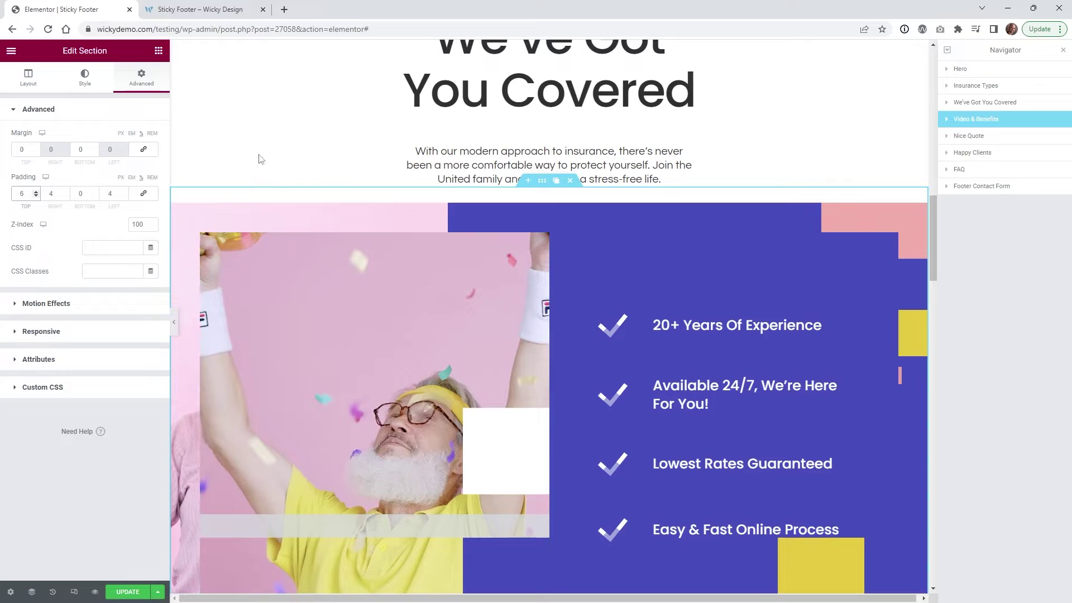
Step: Give the Video & Benefits section a Classic #FFFFFF background
{"action": "left_click", "coordinate": [85, 78]}
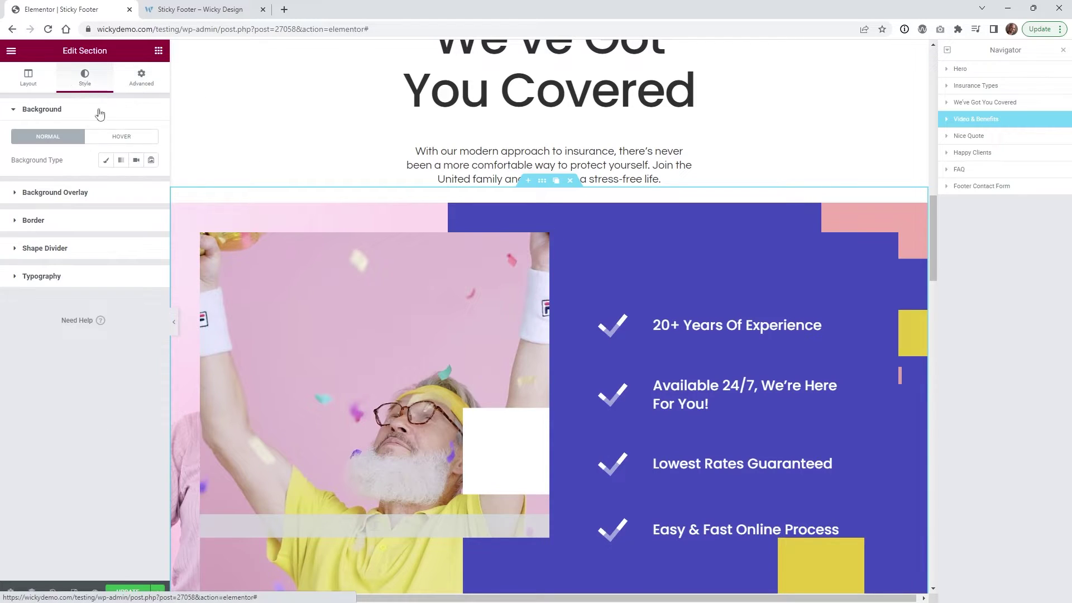
{"action": "left_click", "coordinate": [105, 160]}
{"action": "left_click", "coordinate": [148, 186]}
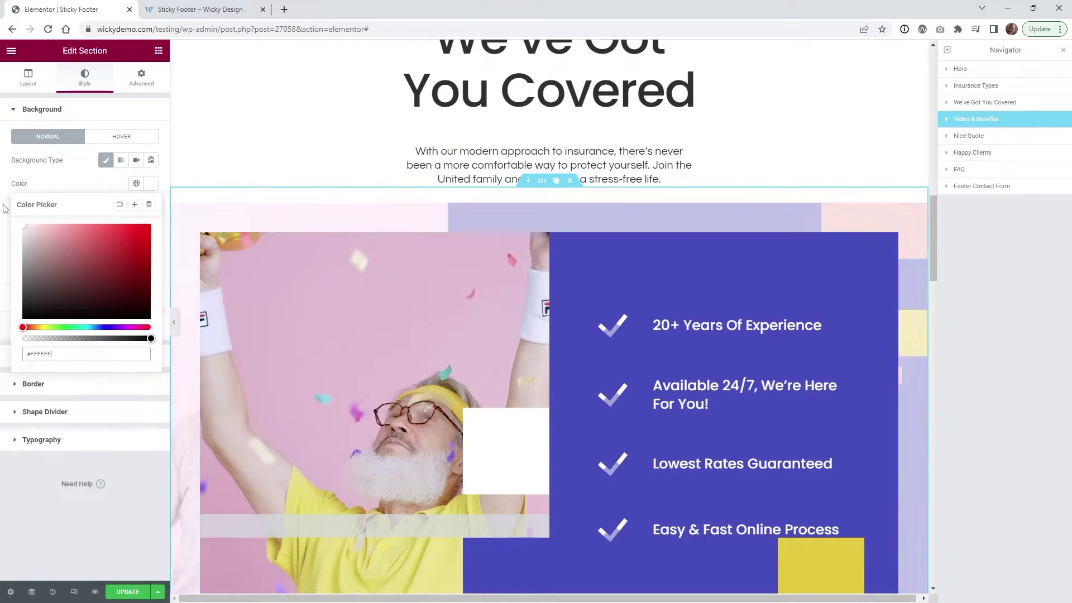
Step: Scroll the canvas to the Nice Quote section below the Video & Benefits section
{"action": "left_click_drag", "start_coordinate": [933, 220], "coordinate": [950, 286]}
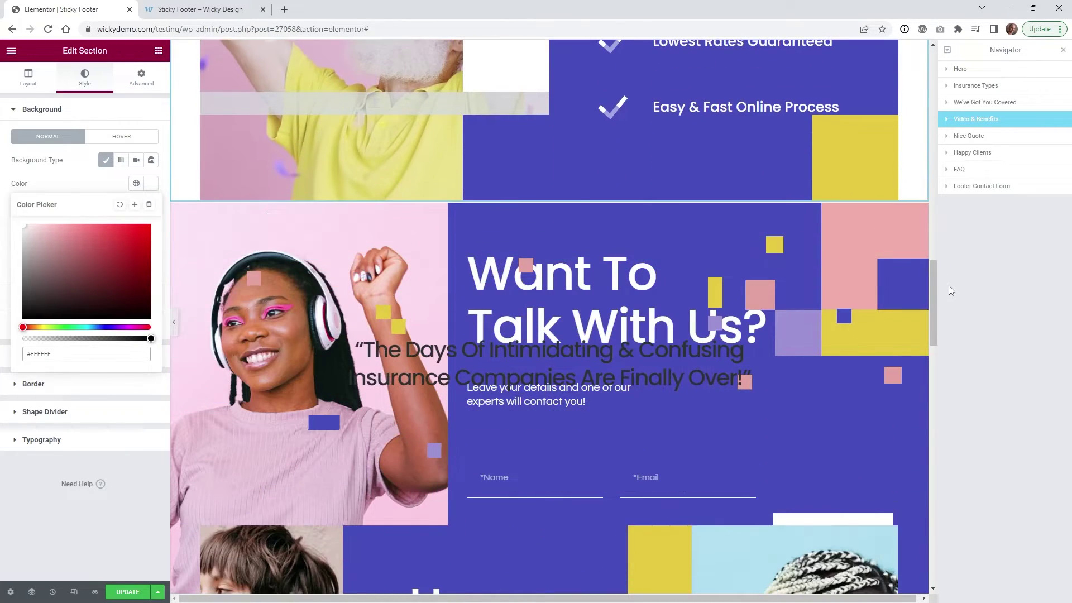
{"action": "scroll", "coordinate": [461, 261], "scroll_direction": "down", "scroll_amount": 1}
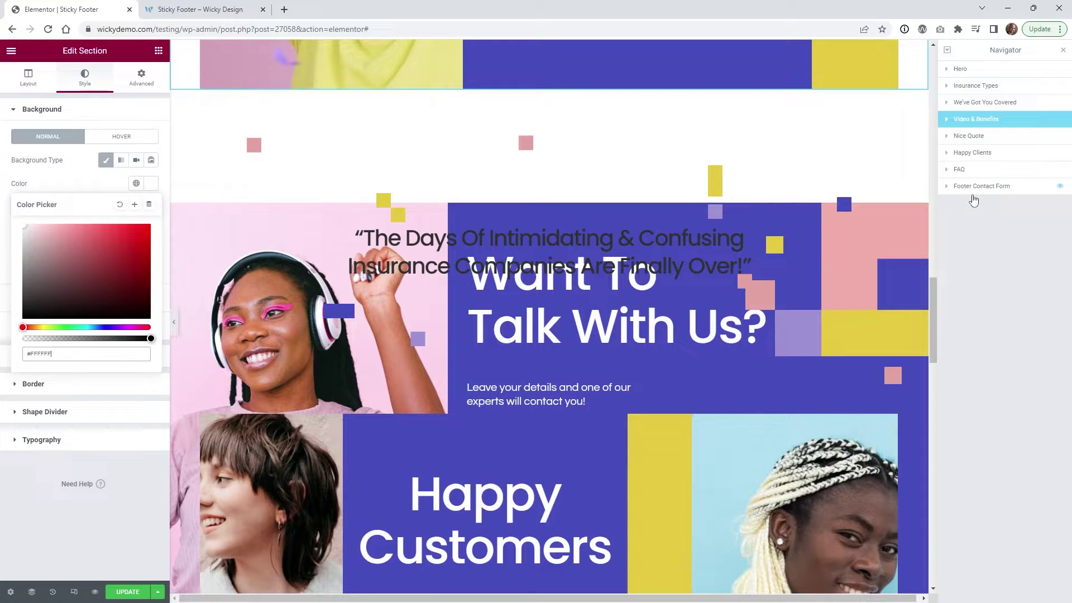
{"action": "scroll", "coordinate": [468, 246], "scroll_direction": "up", "scroll_amount": 1}
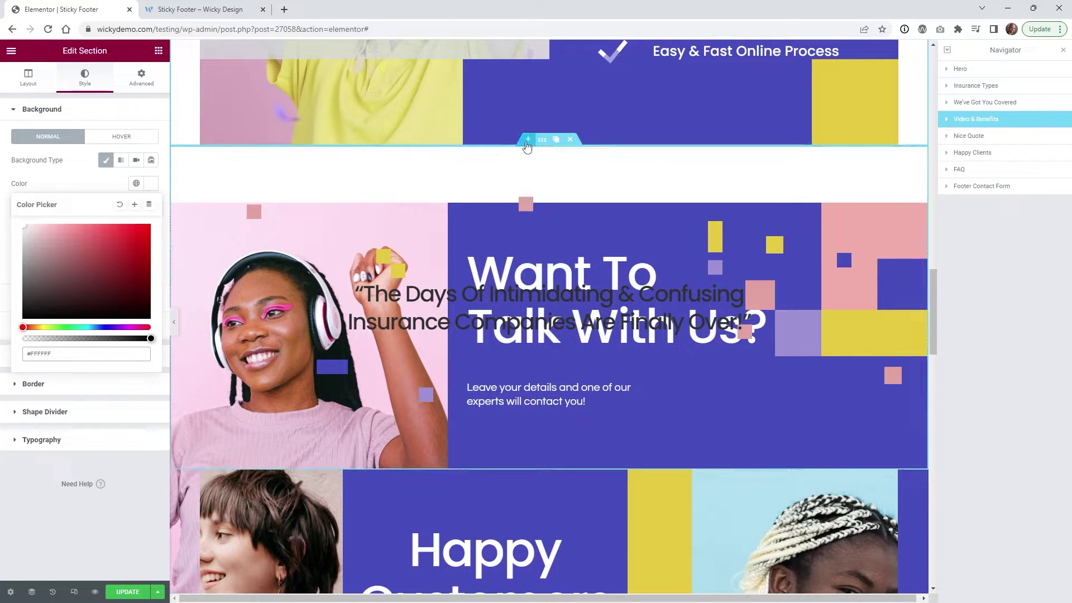
Step: Give the Nice Quote section a Classic white background
{"action": "left_click", "coordinate": [974, 137]}
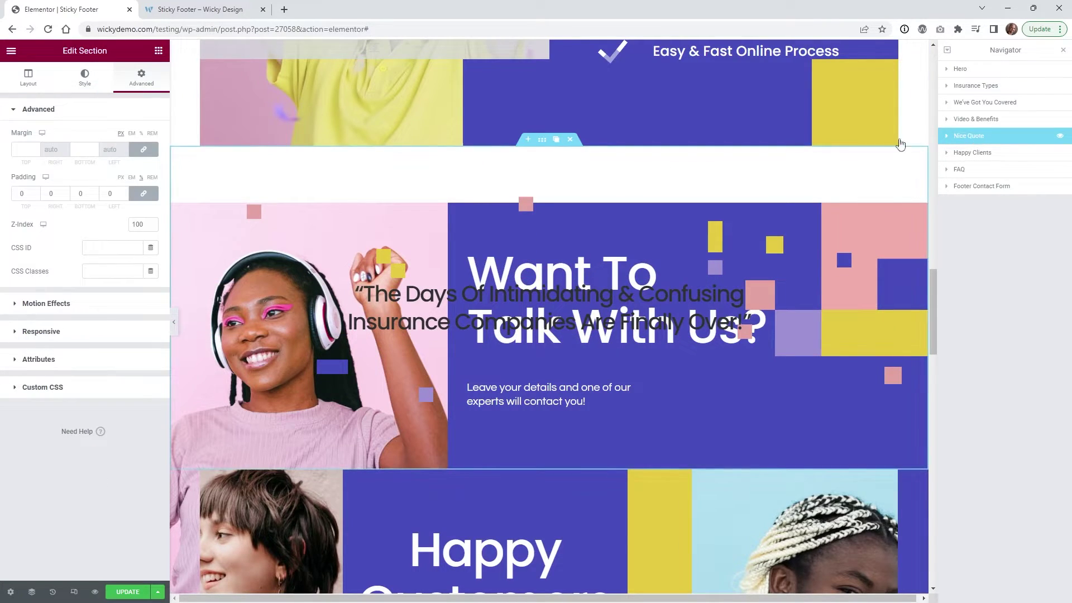
{"action": "left_click", "coordinate": [82, 81]}
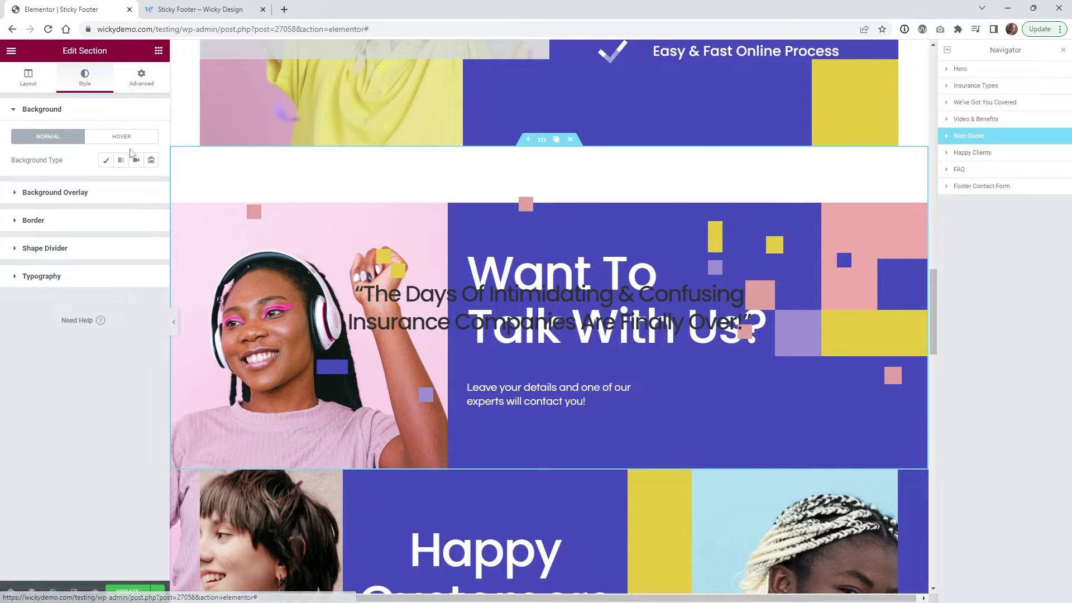
{"action": "left_click", "coordinate": [106, 160]}
{"action": "left_click", "coordinate": [151, 183]}
{"action": "left_click_drag", "start_coordinate": [28, 229], "coordinate": [2, 218]}
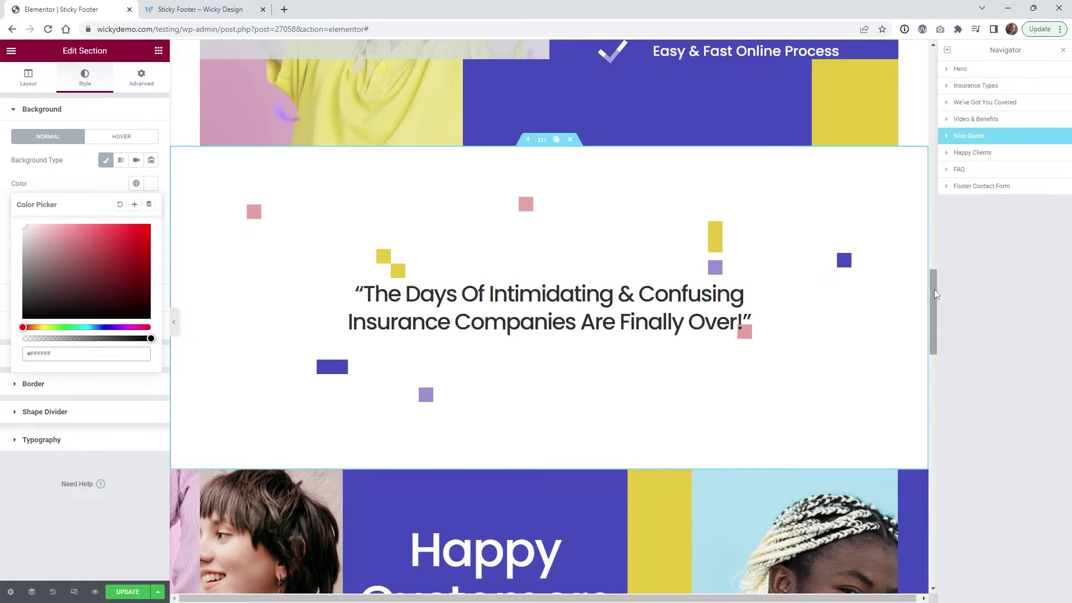
Step: Set the Happy Clients section's Classic background colour to #FFFFFF
{"action": "scroll", "coordinate": [936, 294], "scroll_direction": "down", "scroll_amount": 5}
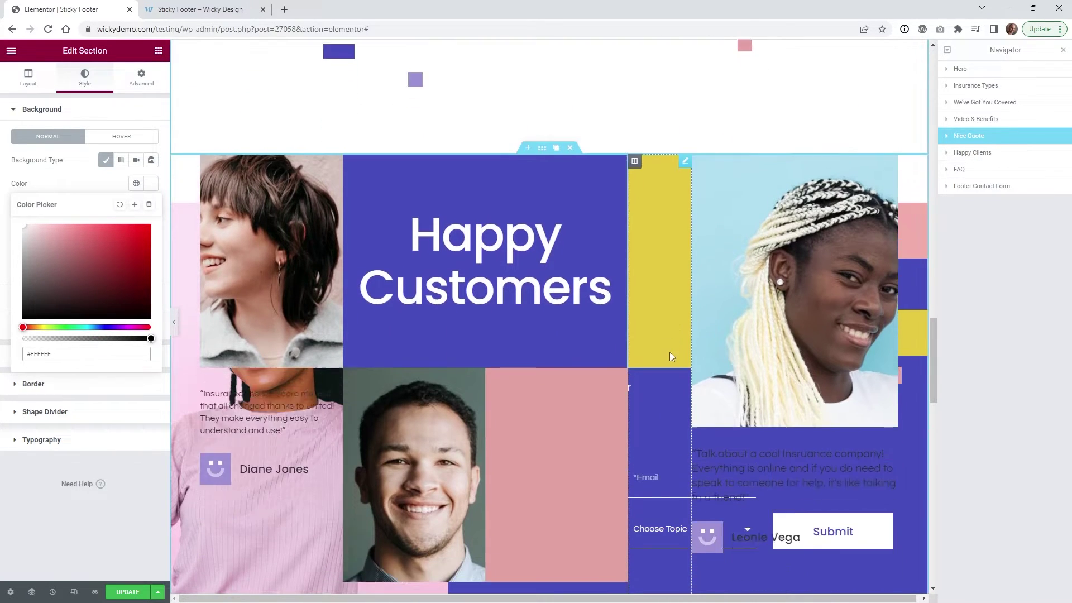
{"action": "scroll", "coordinate": [669, 351], "scroll_direction": "down", "scroll_amount": 2}
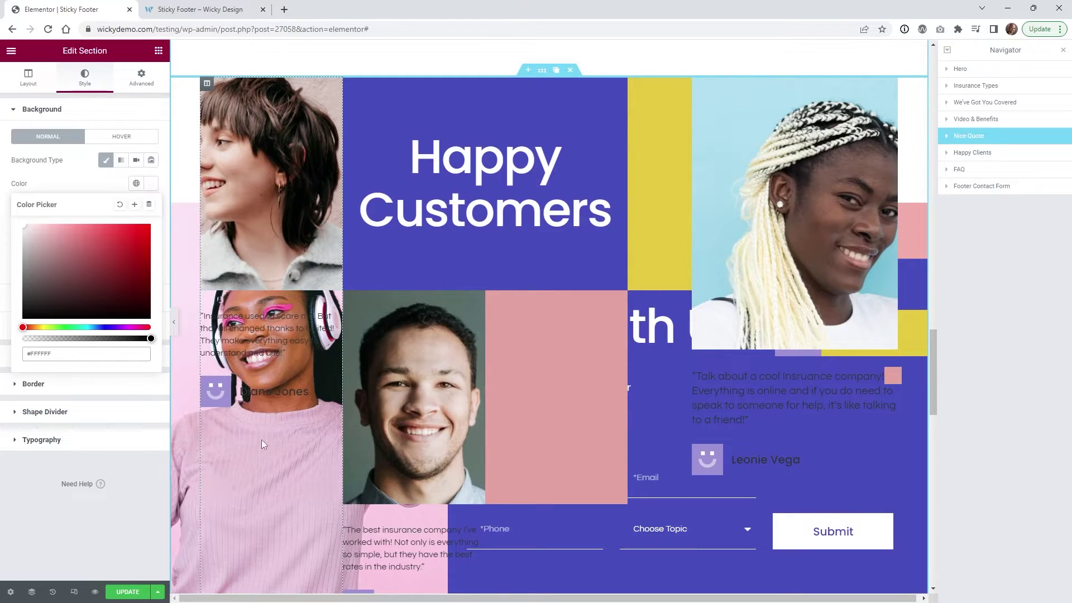
{"action": "scroll", "coordinate": [265, 440], "scroll_direction": "down", "scroll_amount": 2}
{"action": "scroll", "coordinate": [290, 444], "scroll_direction": "up", "scroll_amount": 5}
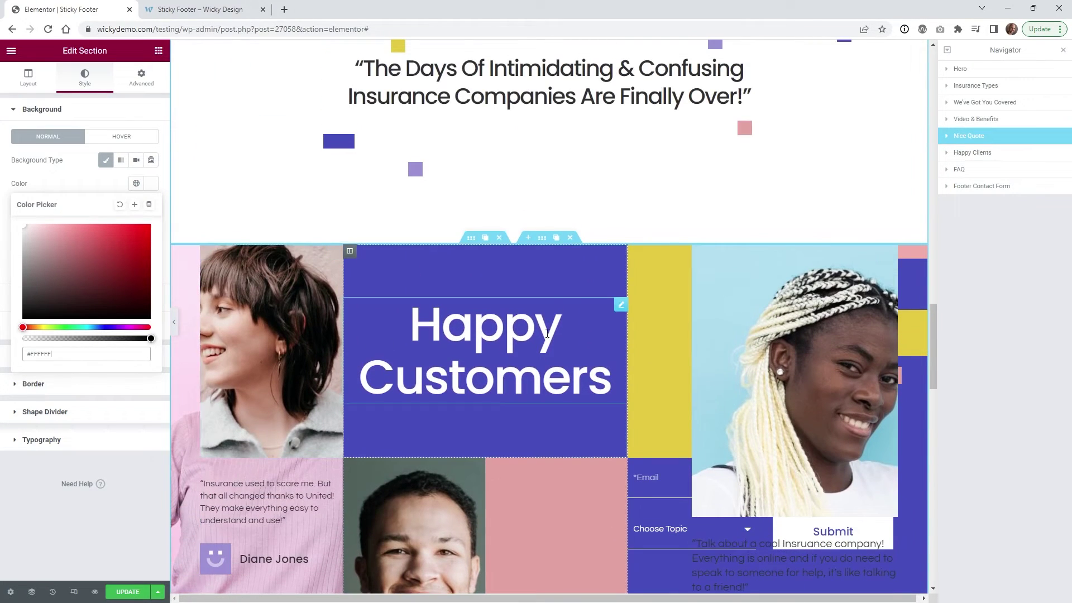
{"action": "left_click", "coordinate": [969, 153]}
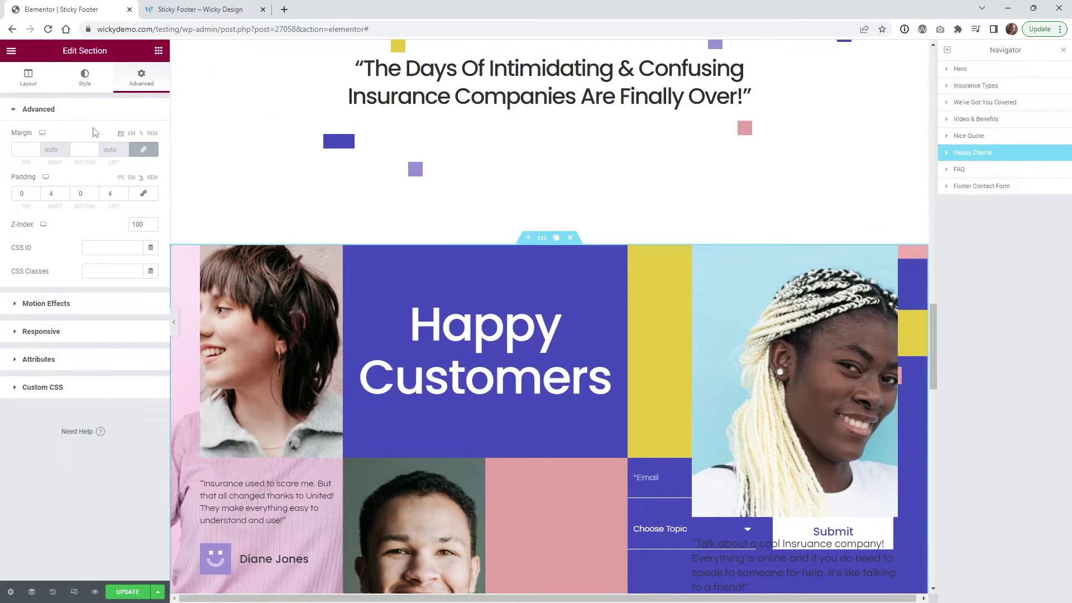
{"action": "left_click", "coordinate": [87, 77]}
{"action": "left_click", "coordinate": [105, 160]}
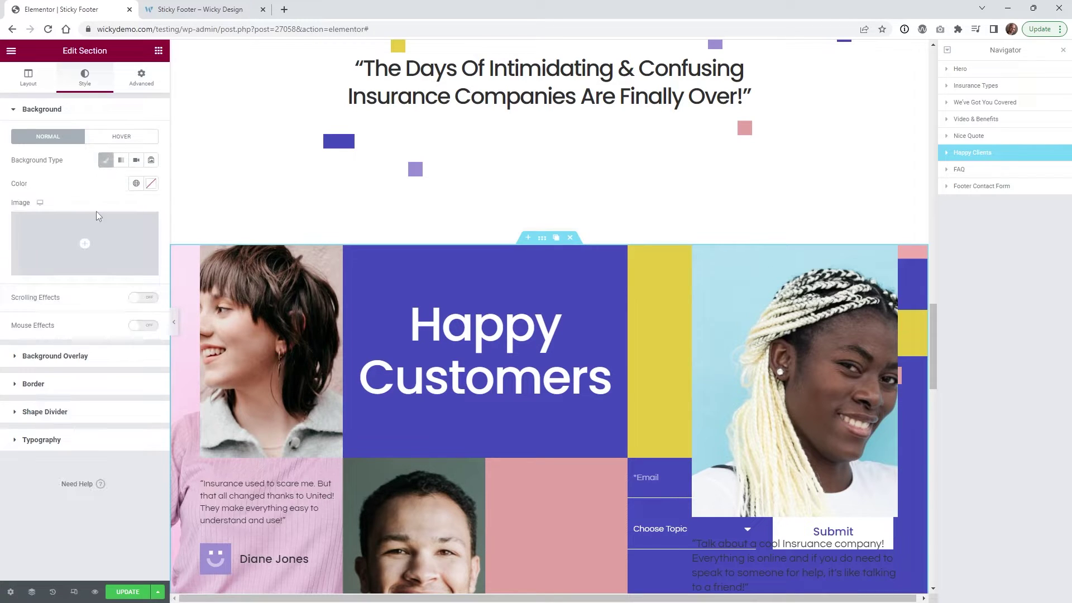
{"action": "left_click", "coordinate": [151, 184]}
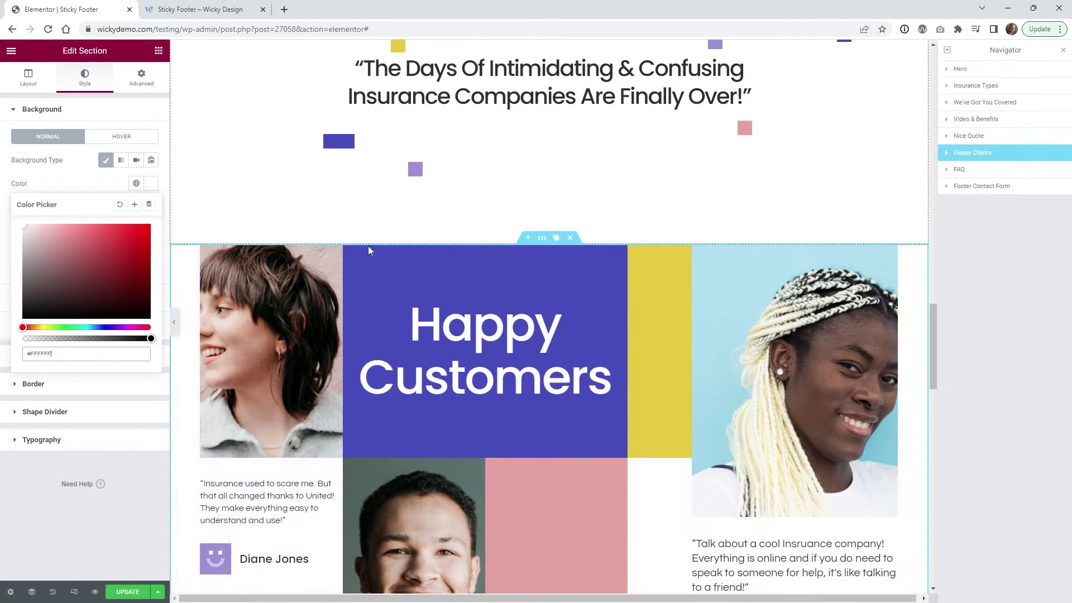
{"action": "scroll", "coordinate": [347, 259], "scroll_direction": "down", "scroll_amount": 8}
Step: Clear the FAQ section's top and bottom margin and set its top padding to 10
{"action": "scroll", "coordinate": [346, 260], "scroll_direction": "down", "scroll_amount": 2}
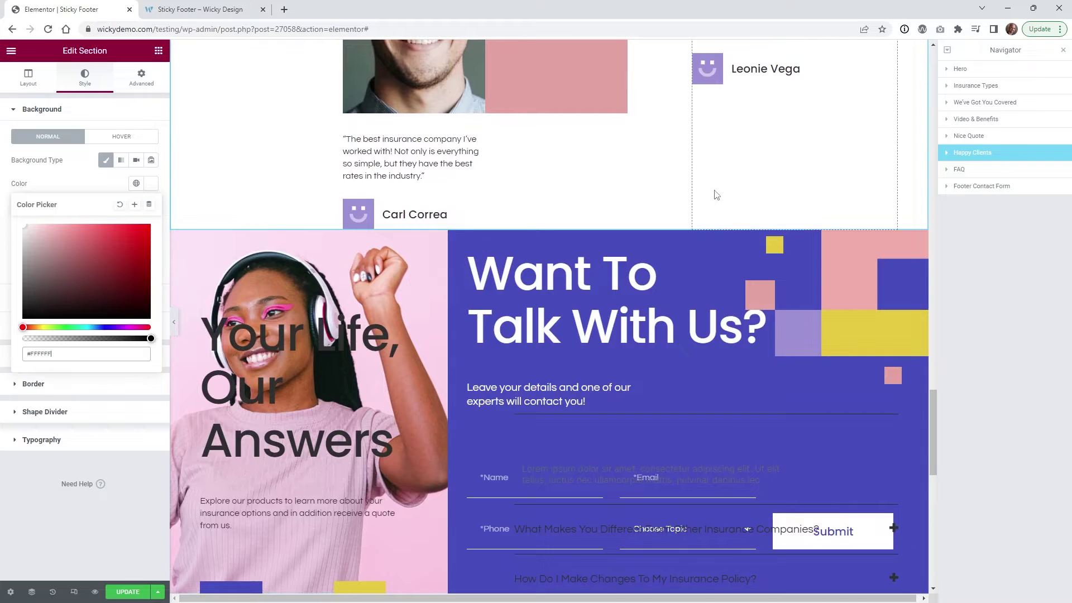
{"action": "left_click", "coordinate": [959, 172]}
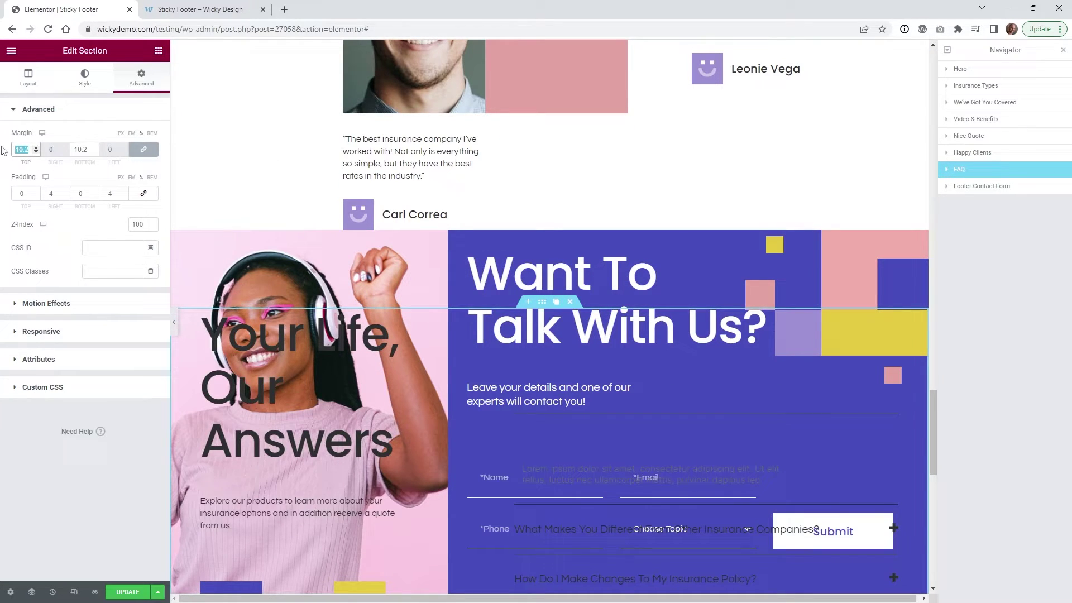
{"action": "key", "text": "BackSpace"}
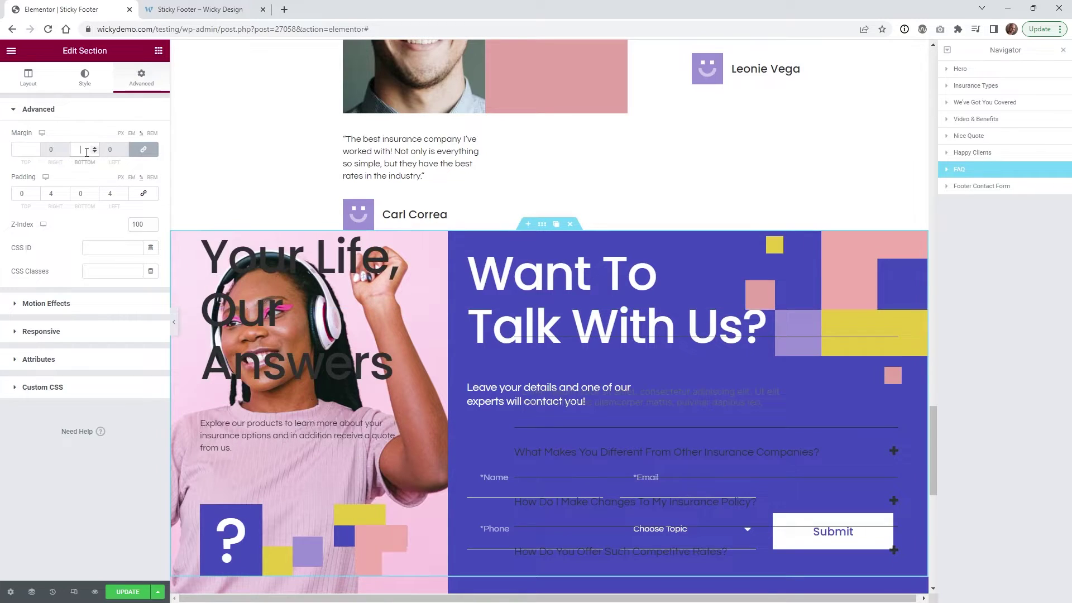
{"action": "left_click", "coordinate": [16, 192]}
{"action": "type", "text": "10"}
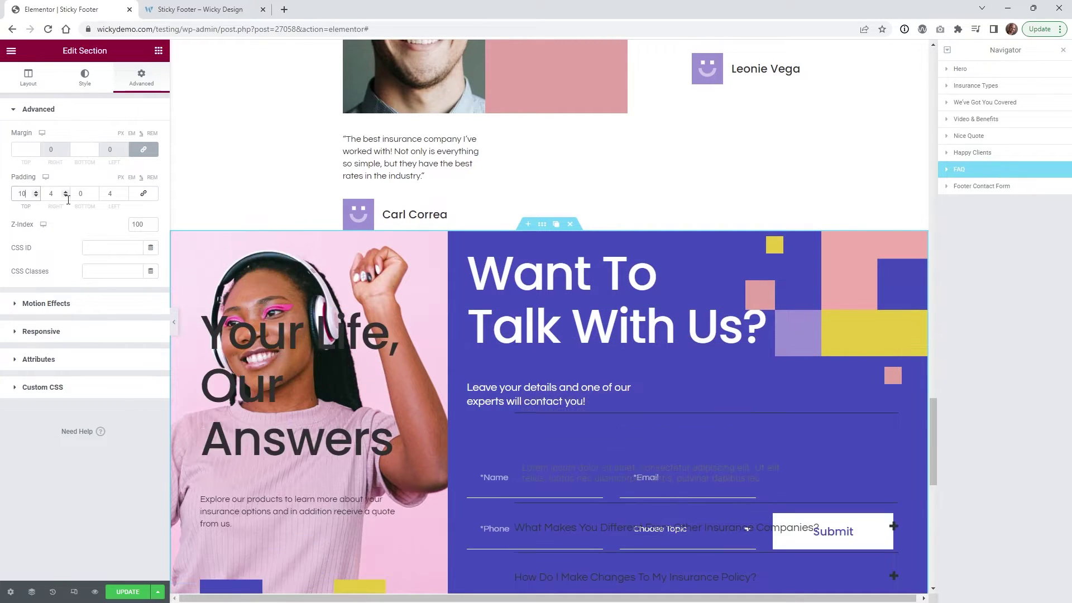
Step: Paste #FFFFFF as the FAQ section's Classic background colour
{"action": "left_click", "coordinate": [85, 78]}
{"action": "left_click", "coordinate": [106, 160]}
{"action": "left_click", "coordinate": [151, 188]}
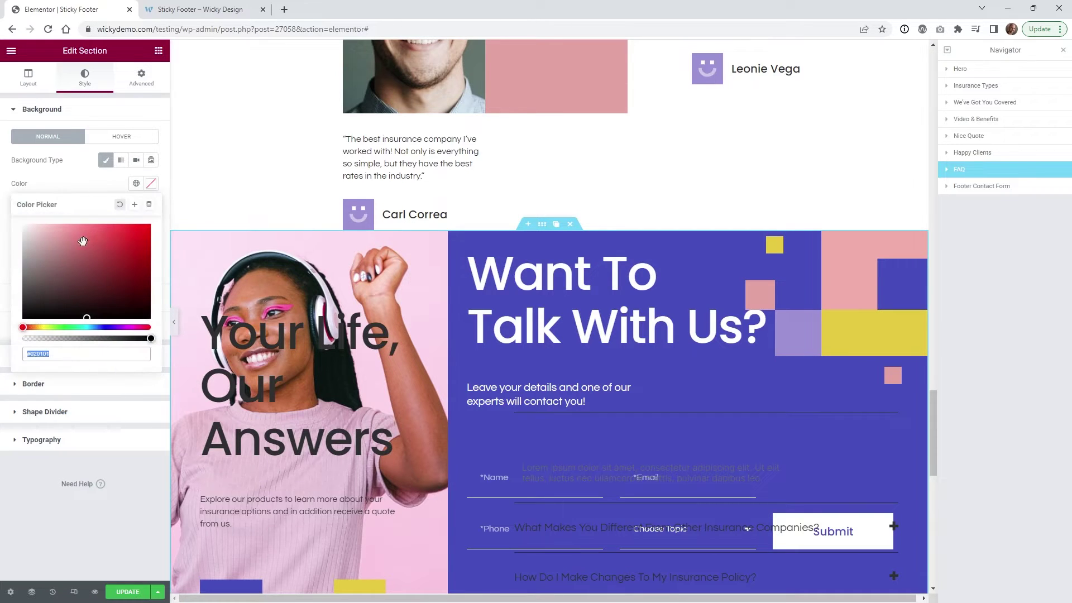
{"action": "type", "text": "#FFFFFF"}
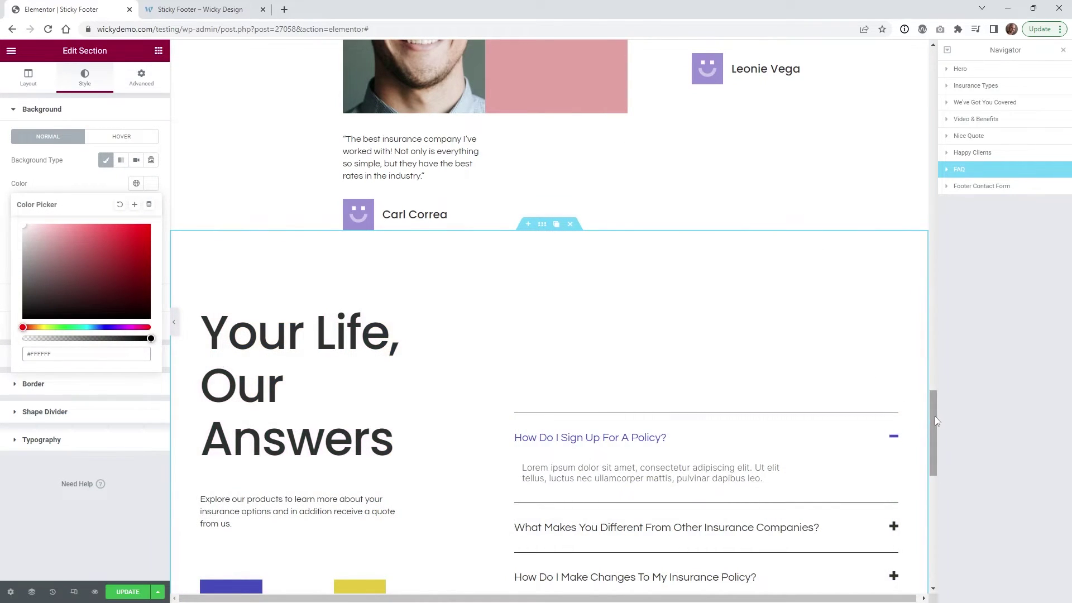
Step: Check the FAQ section on the canvas and Update the page
{"action": "left_click_drag", "start_coordinate": [936, 421], "coordinate": [918, 461]}
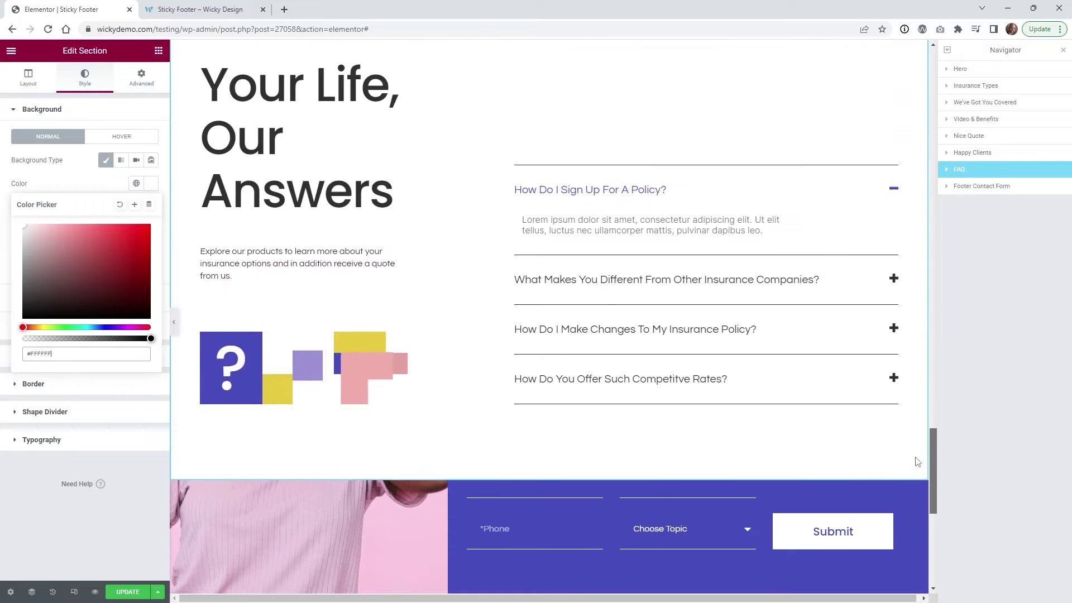
{"action": "scroll", "coordinate": [914, 474], "scroll_direction": "down", "scroll_amount": 5}
{"action": "scroll", "coordinate": [925, 491], "scroll_direction": "up", "scroll_amount": 4}
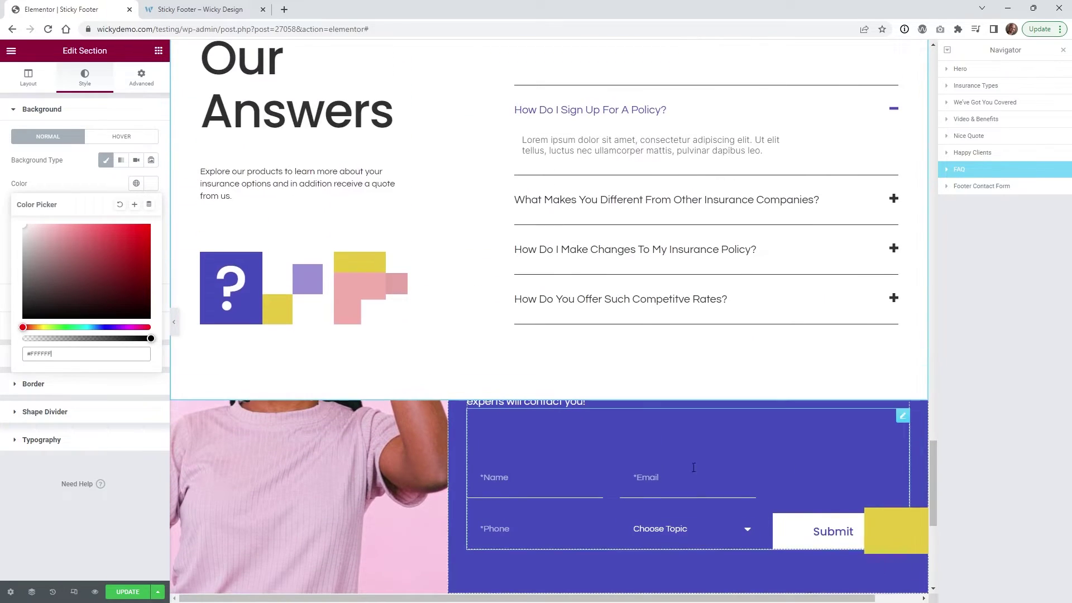
{"action": "left_click", "coordinate": [127, 592]}
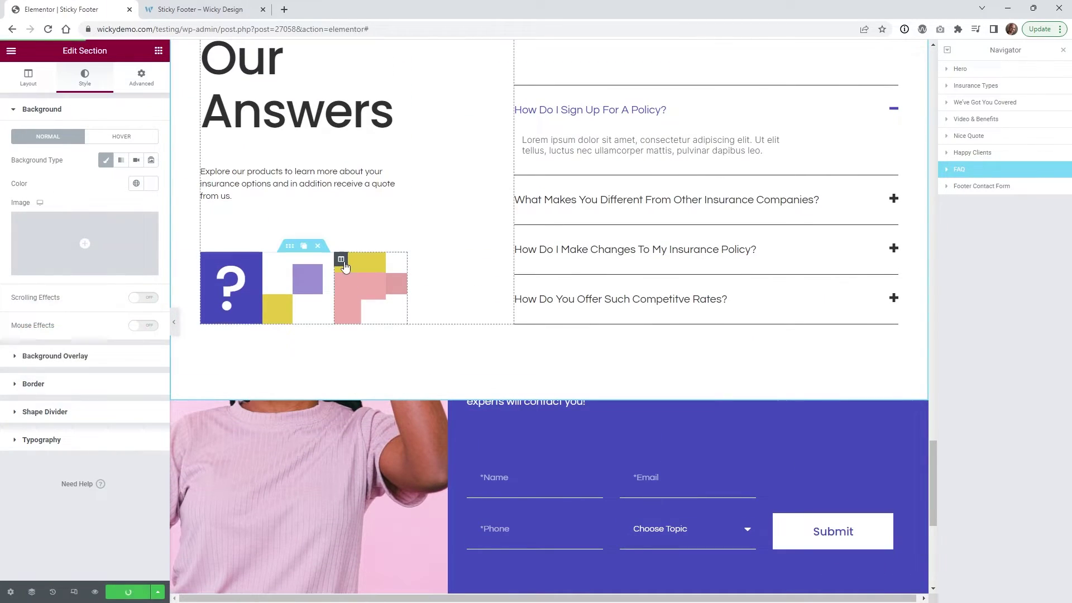
Step: Scroll the live page down to the contact section, then return to the Elementor editor
{"action": "left_click", "coordinate": [200, 10]}
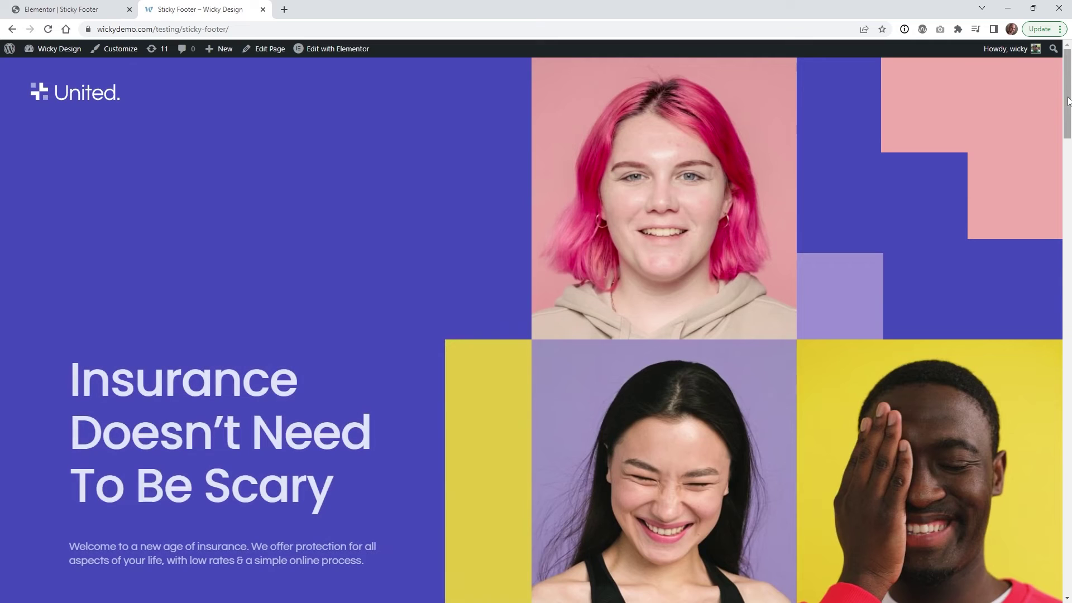
{"action": "left_click_drag", "start_coordinate": [1069, 101], "coordinate": [1068, 363]}
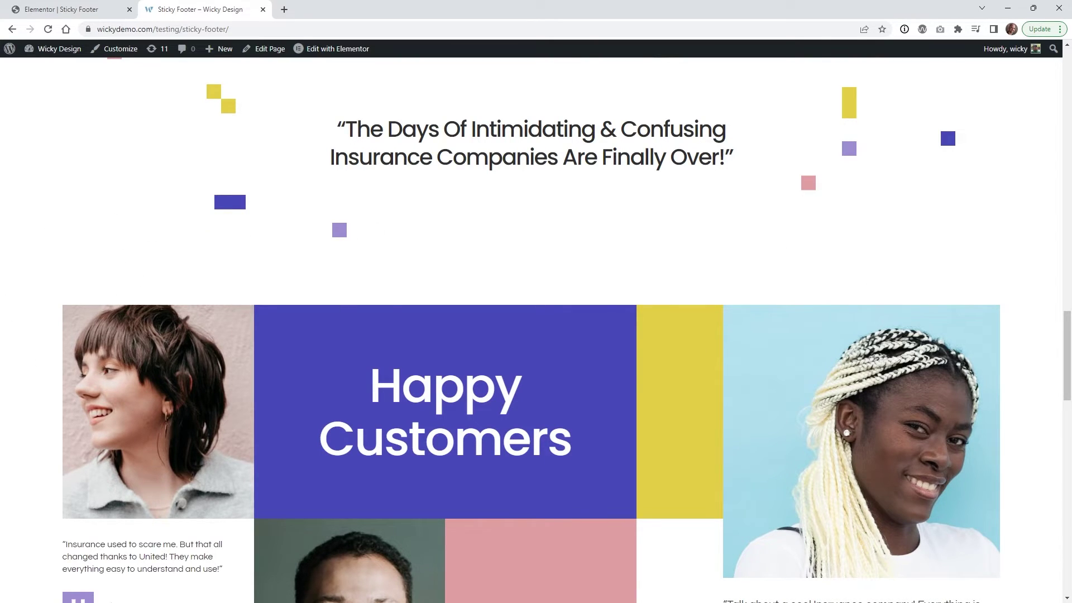
{"action": "left_click_drag", "start_coordinate": [1065, 331], "coordinate": [1070, 528]}
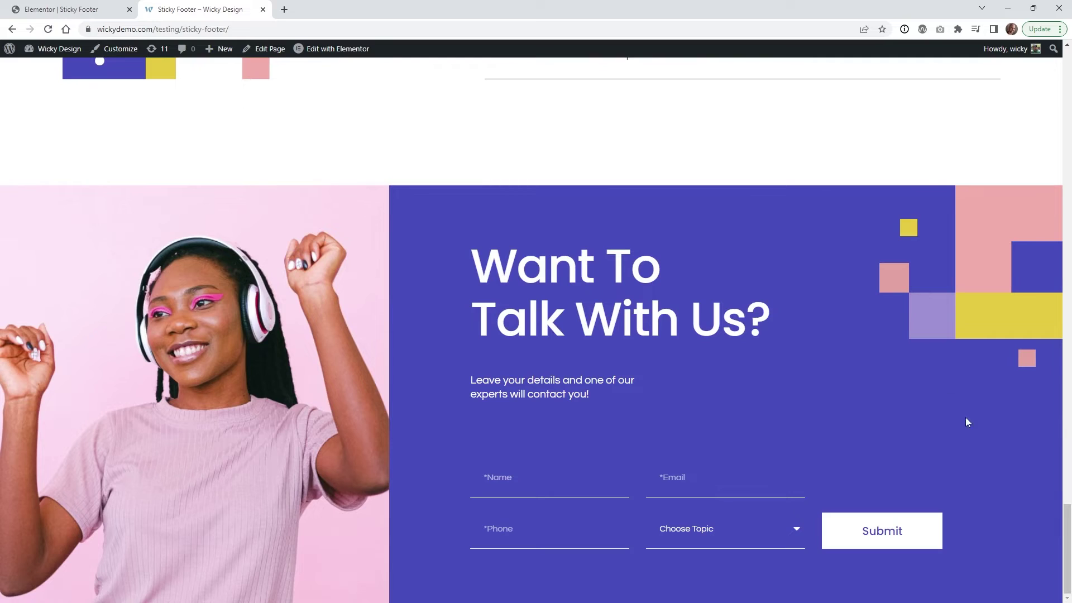
{"action": "key", "text": "ctrl+shift+Tab"}
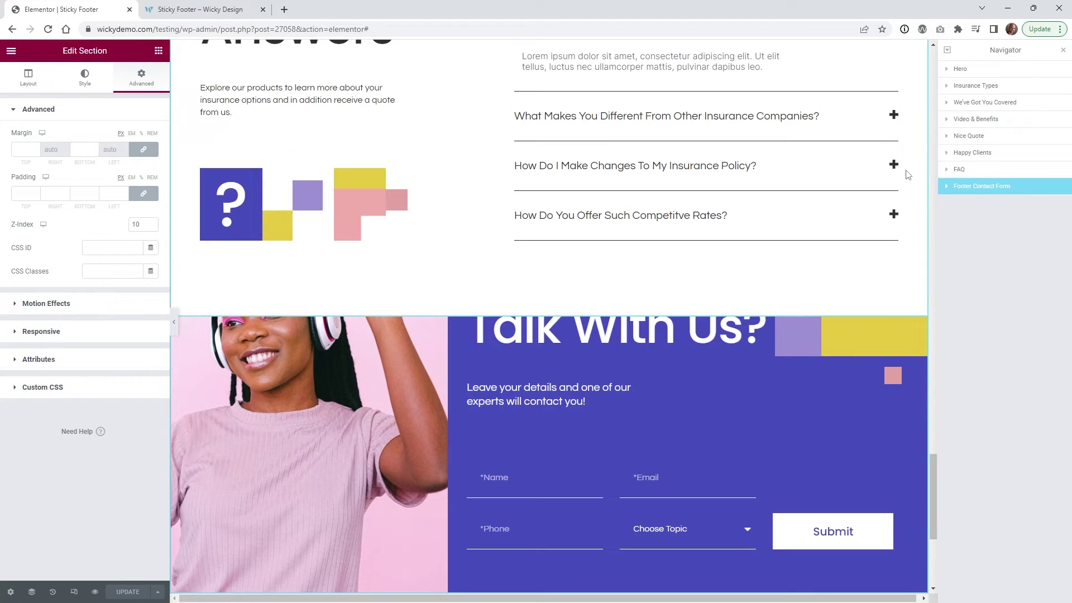
Step: Open the Footer Contact Form's Motion Effects and switch the editor to tablet preview
{"action": "left_click", "coordinate": [76, 305]}
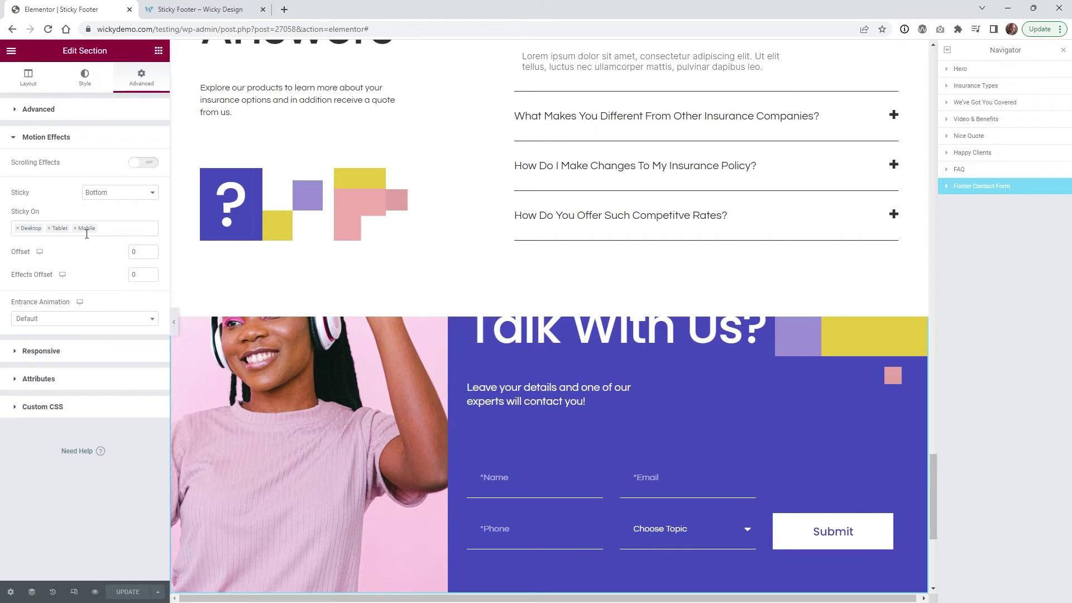
{"action": "left_click", "coordinate": [73, 592]}
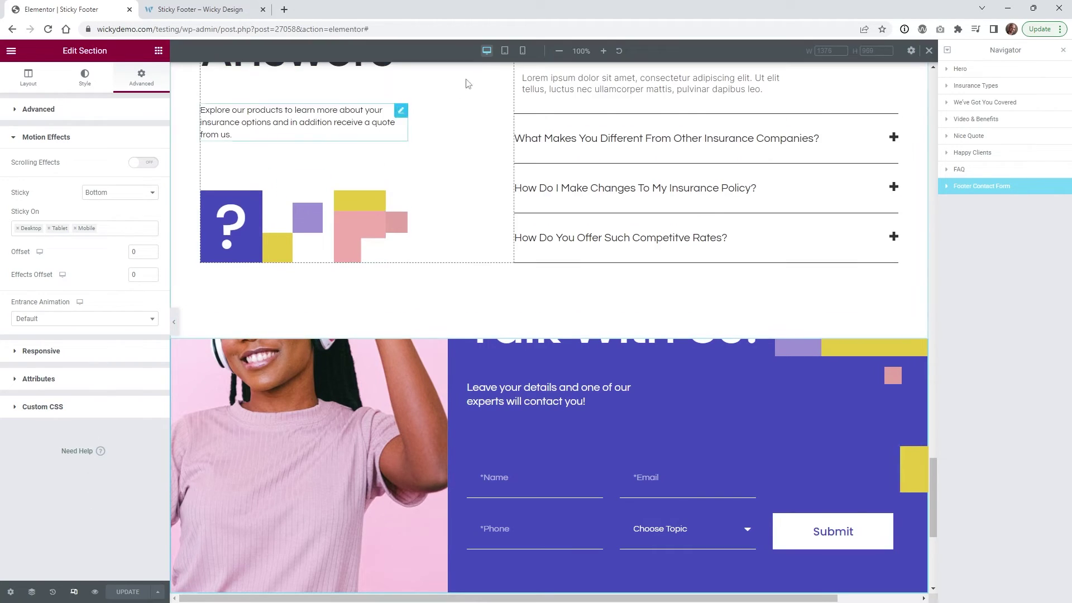
{"action": "left_click", "coordinate": [505, 52]}
{"action": "scroll", "coordinate": [765, 367], "scroll_direction": "up", "scroll_amount": 5}
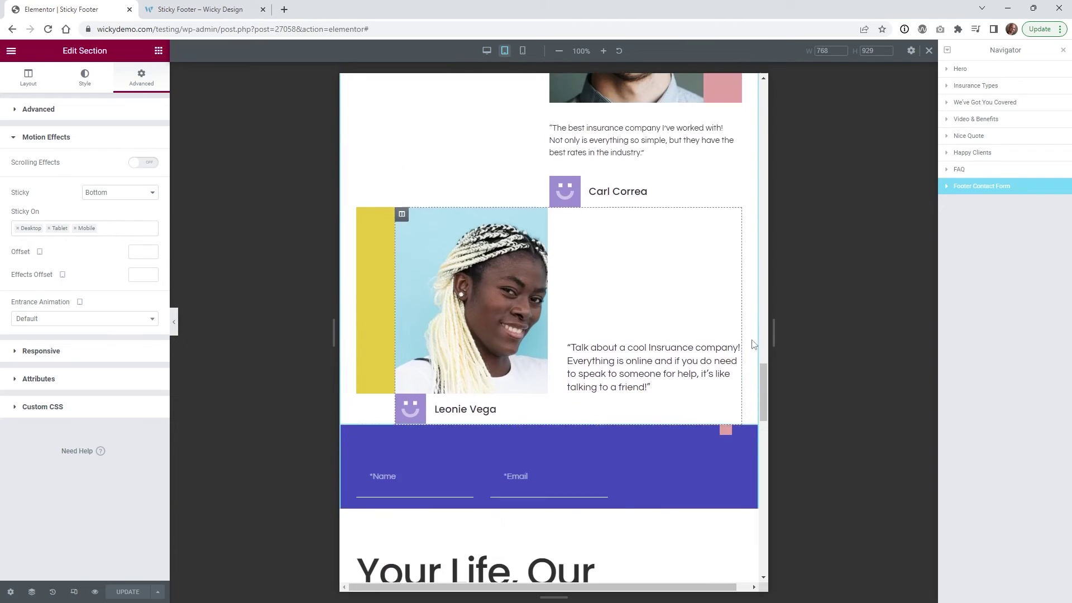
{"action": "scroll", "coordinate": [765, 367], "scroll_direction": "up", "scroll_amount": 2}
{"action": "scroll", "coordinate": [753, 397], "scroll_direction": "down", "scroll_amount": 7}
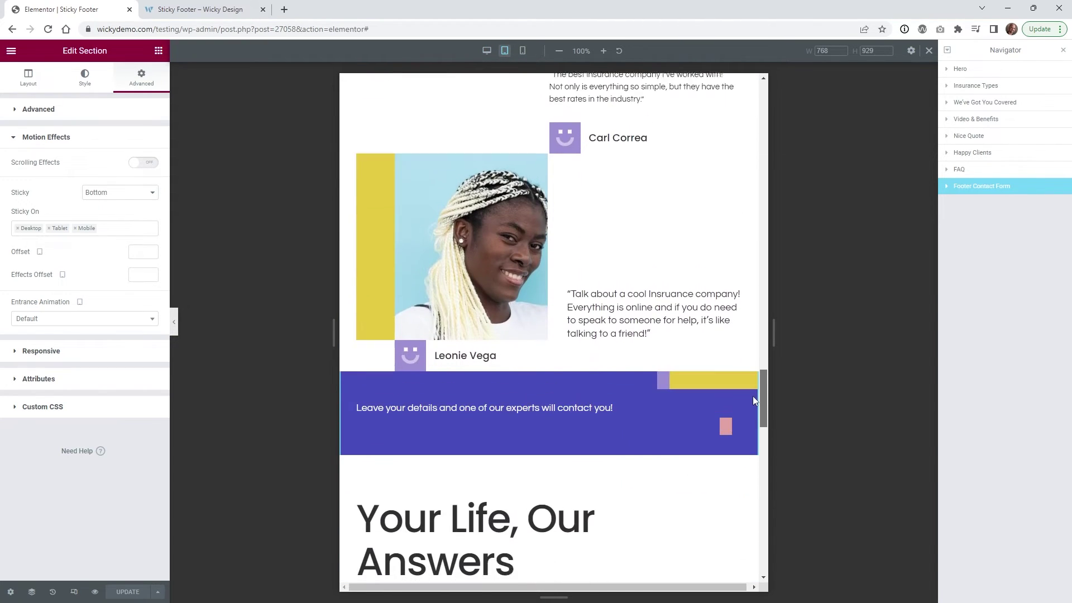
{"action": "scroll", "coordinate": [754, 411], "scroll_direction": "down", "scroll_amount": 2}
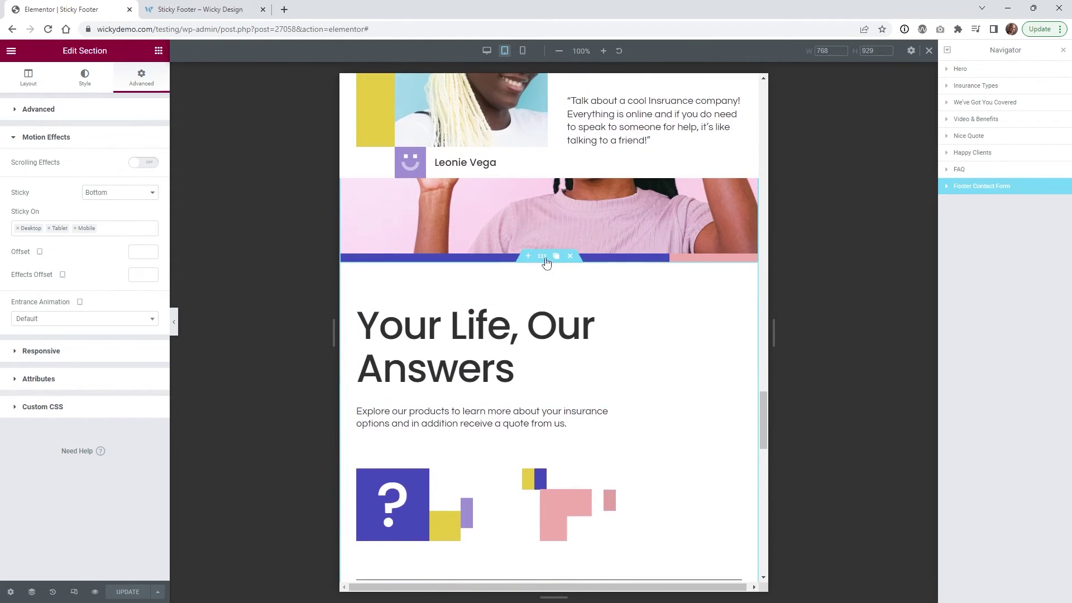
{"action": "left_click", "coordinate": [541, 261]}
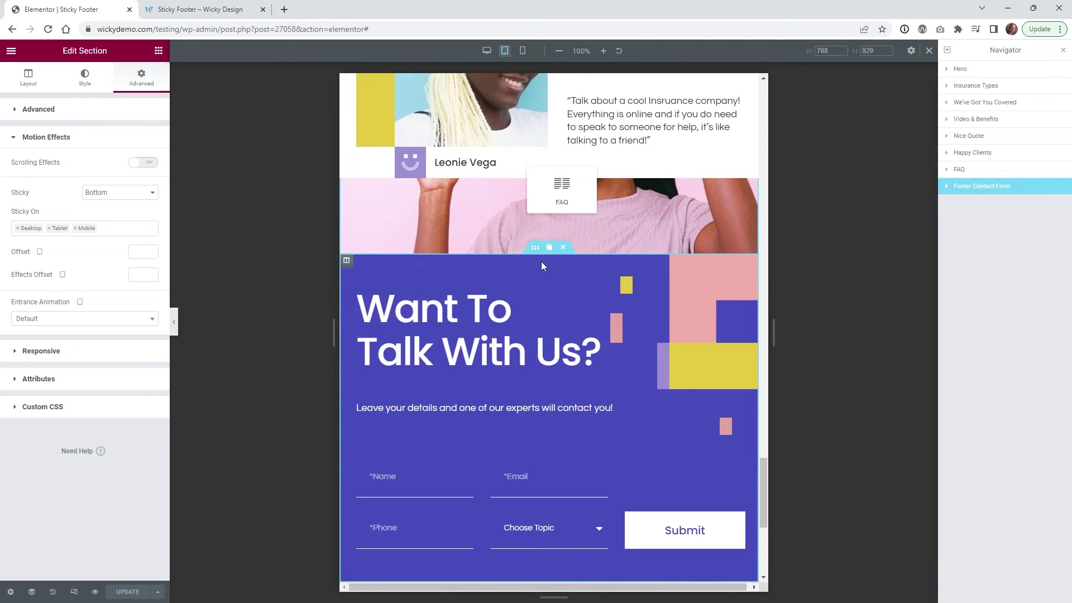
Step: Remove Tablet and Mobile from the footer's Sticky On devices, leaving Desktop only
{"action": "left_click", "coordinate": [147, 86]}
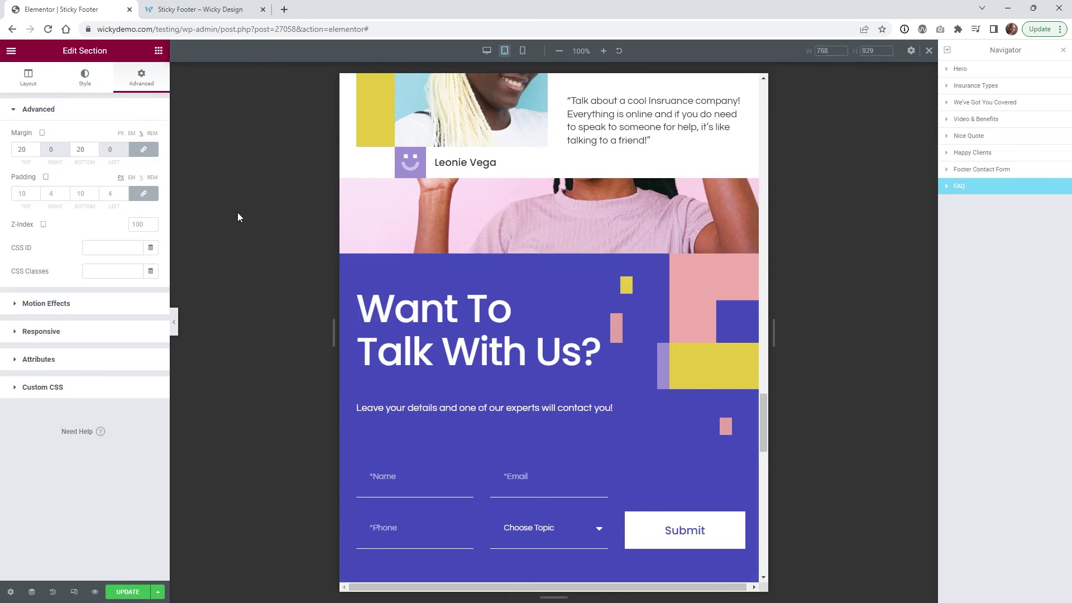
{"action": "left_click", "coordinate": [71, 307]}
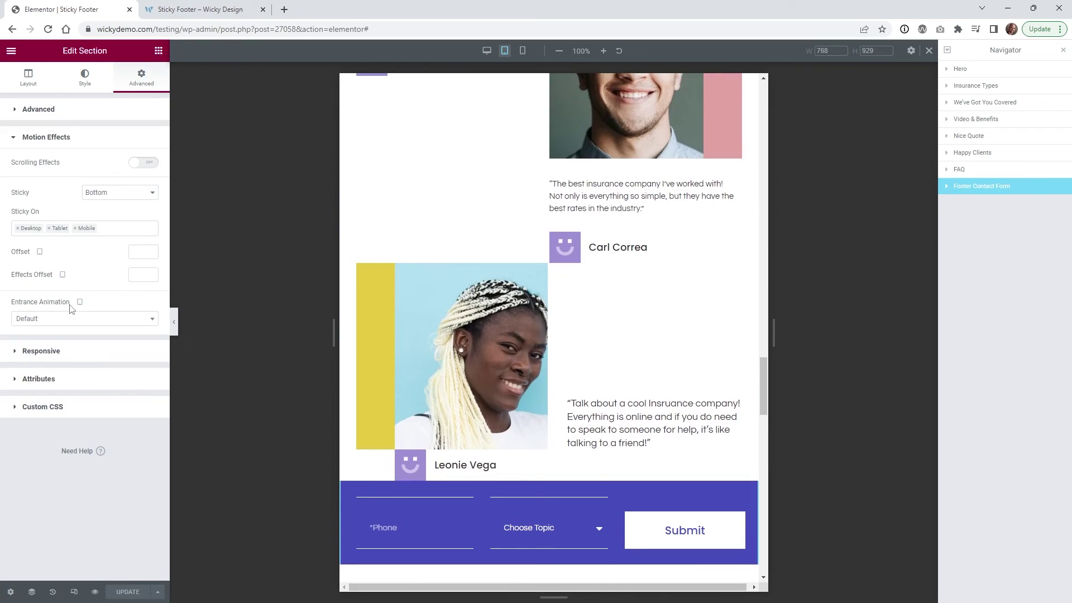
{"action": "left_click", "coordinate": [49, 229]}
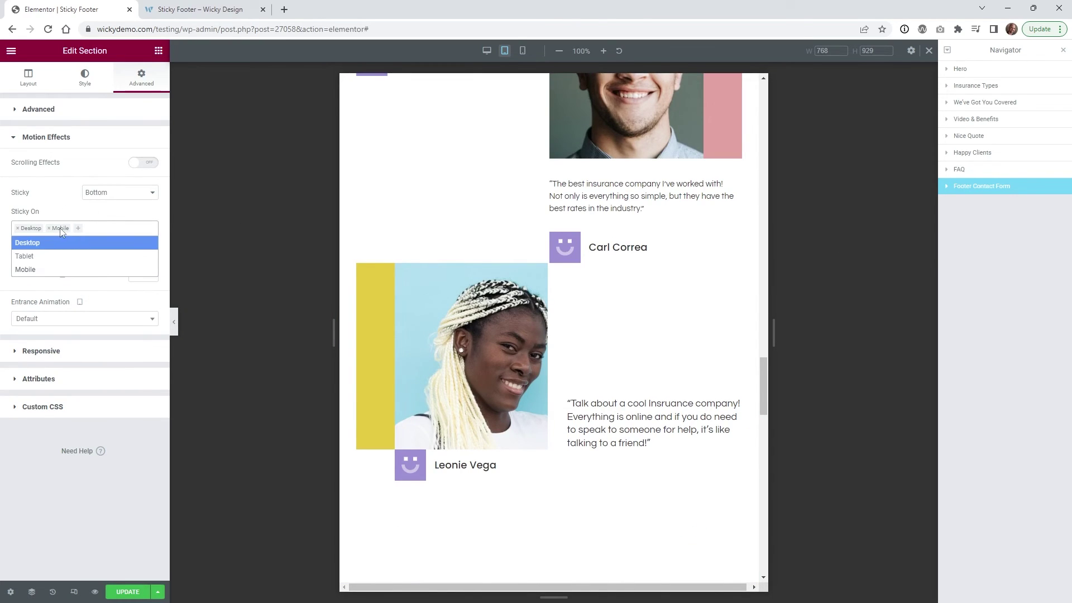
{"action": "left_click", "coordinate": [48, 228]}
{"action": "left_click_drag", "start_coordinate": [763, 389], "coordinate": [744, 490]}
{"action": "scroll", "coordinate": [554, 414], "scroll_direction": "down", "scroll_amount": 8}
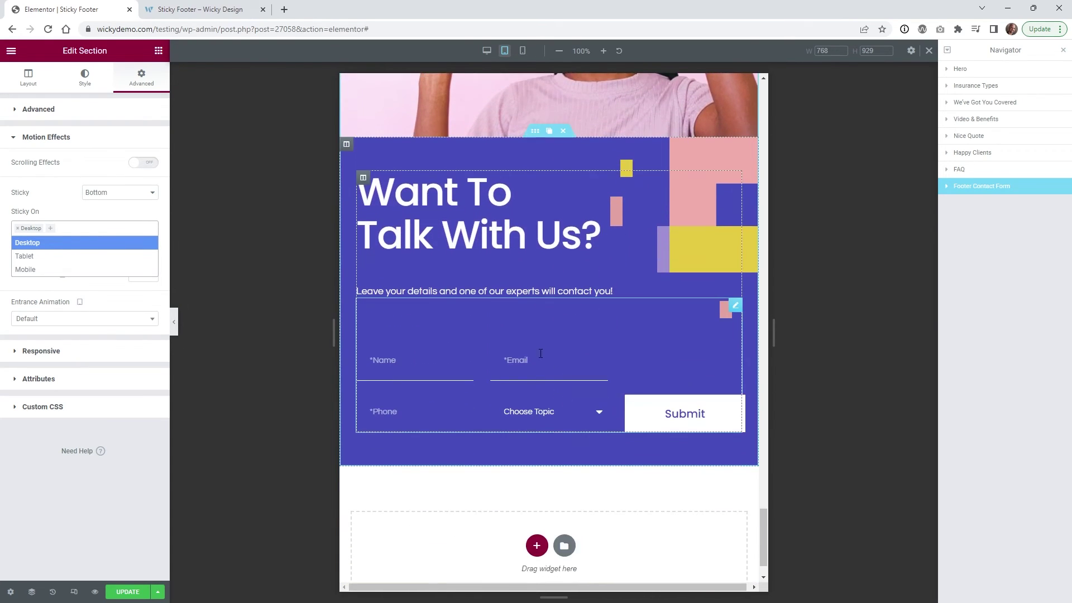
{"action": "scroll", "coordinate": [534, 361], "scroll_direction": "up", "scroll_amount": 10}
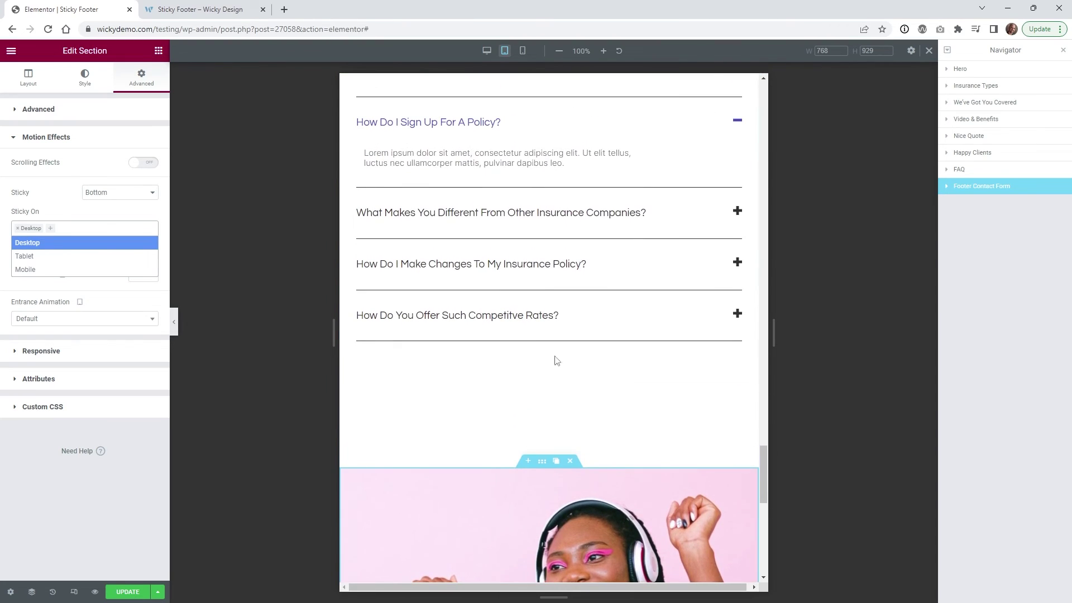